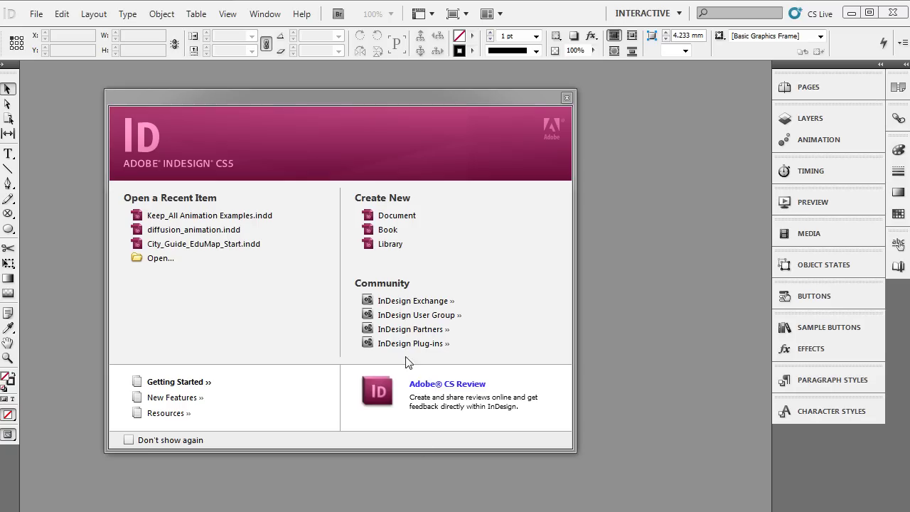
Create a new single-page document with Web intent and an 800 x 600 page size.
left_click(391, 217)
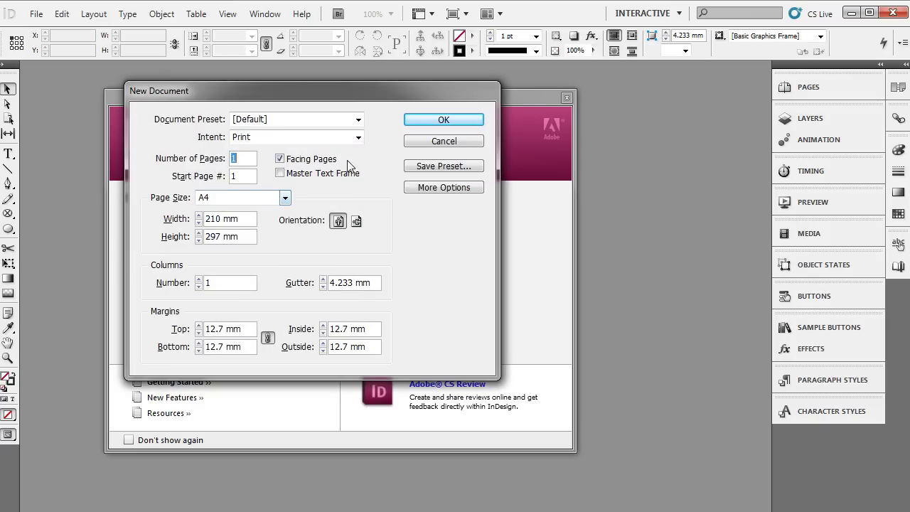
left_click(359, 138)
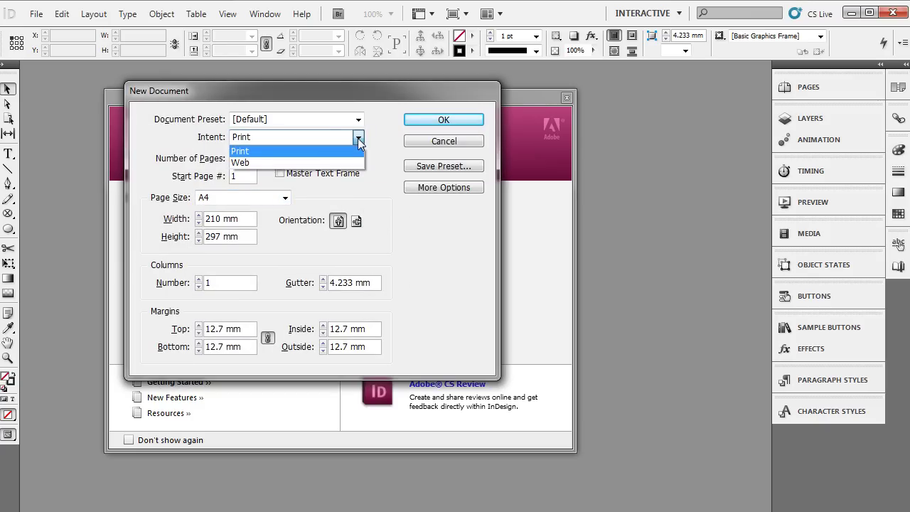
left_click(260, 162)
left_click(286, 199)
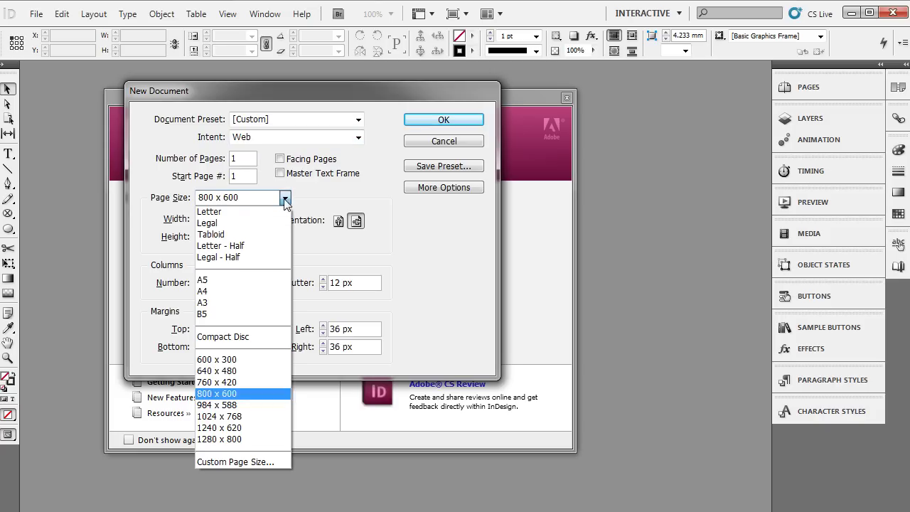
left_click(233, 393)
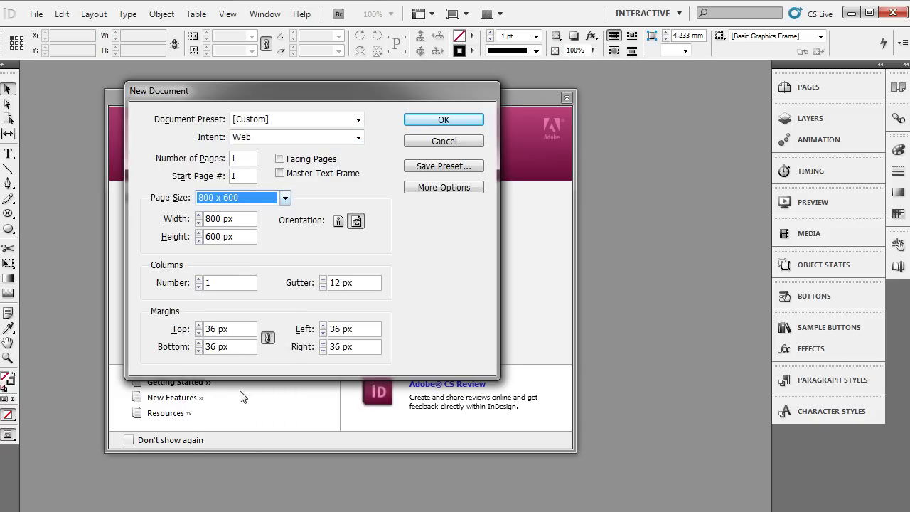
left_click(427, 123)
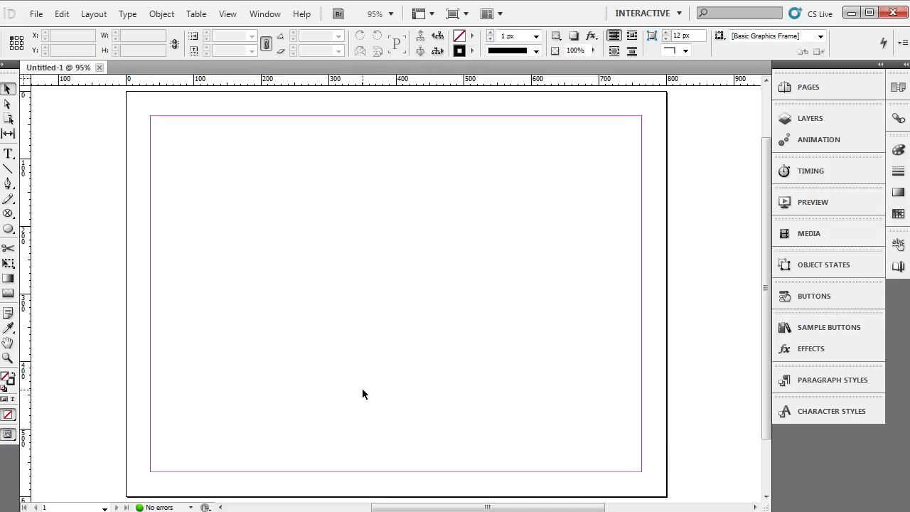
Draw a 64 px circle, fill it with [Black], and move it to X 114, Y 332.
left_click(9, 228)
left_click_drag(210, 278, 259, 321)
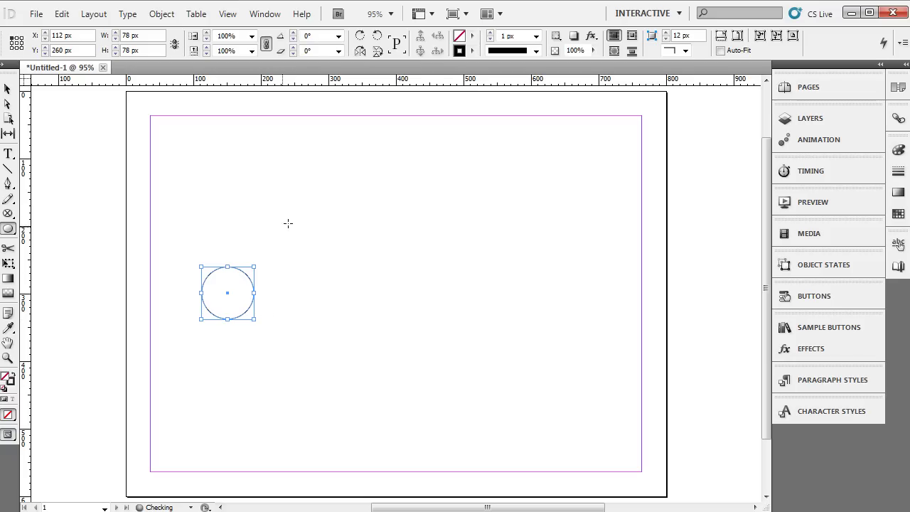
left_click(473, 36)
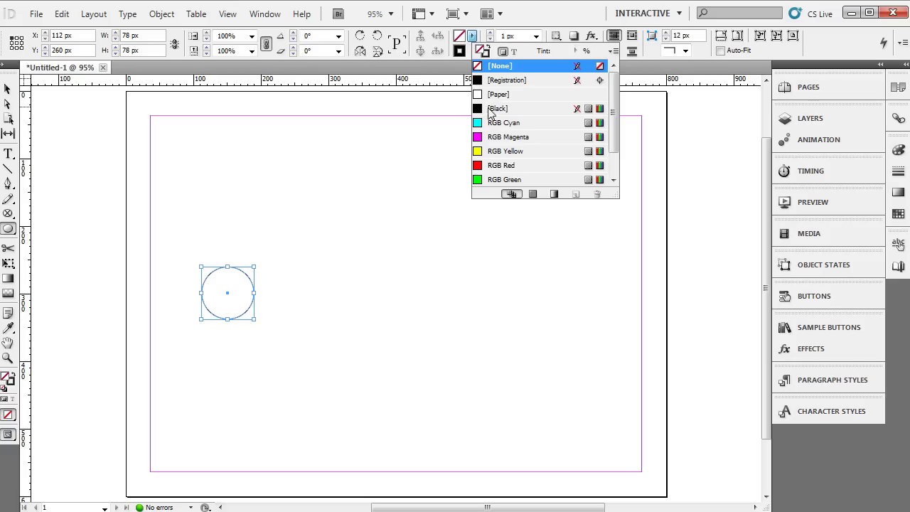
left_click(491, 111)
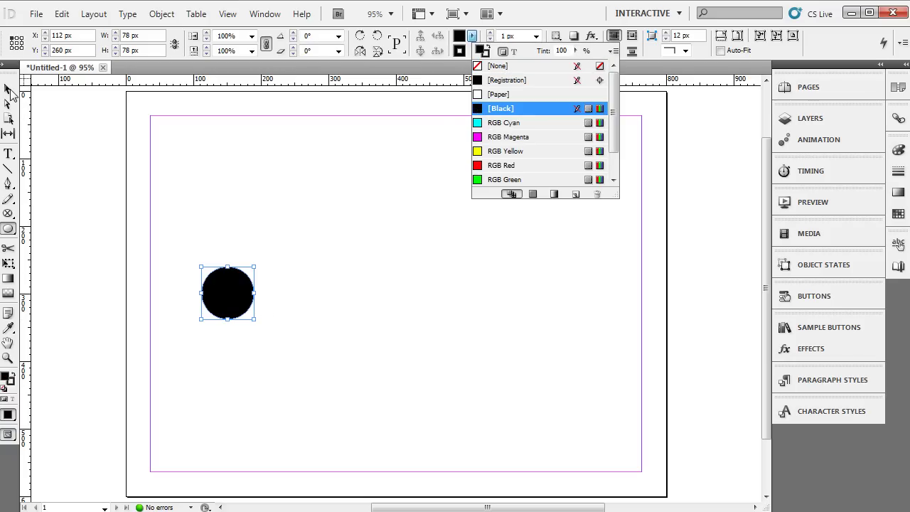
left_click(9, 89)
left_click_drag(239, 300, 238, 337)
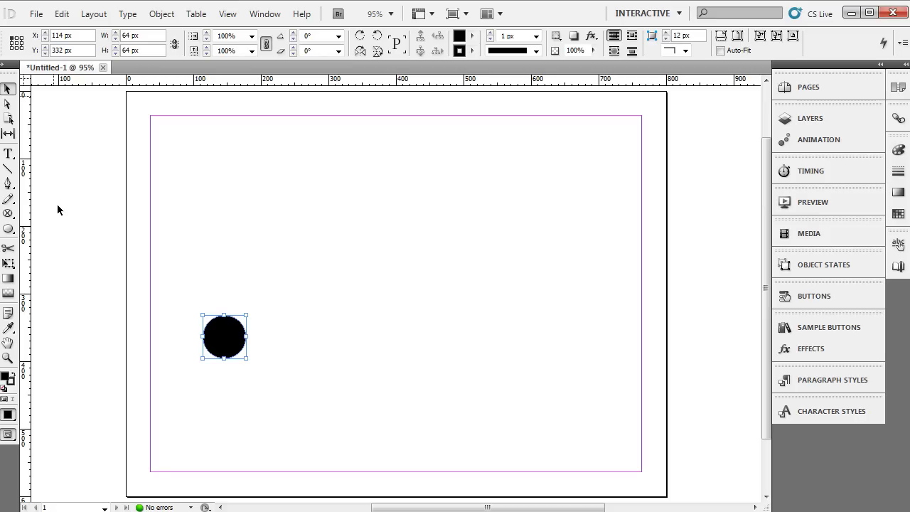
In Explorer, go to Adobe Demos > ID > Diffusion Animation and launch diffusion_animation SWF.
key("alt+Tab")
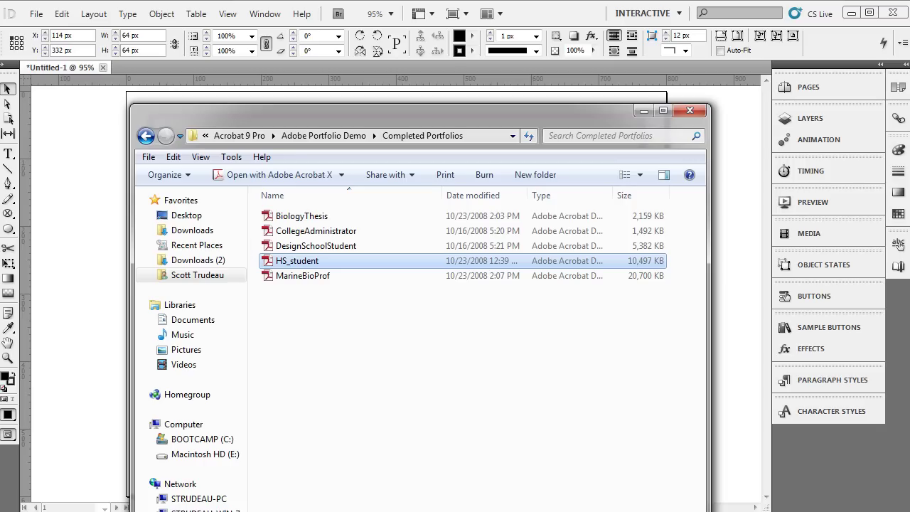
left_click_drag(295, 122, 268, 69)
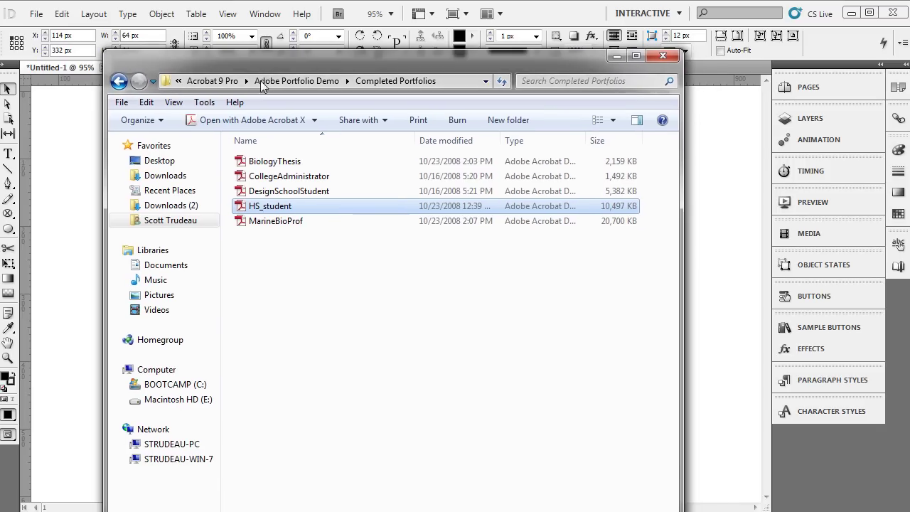
left_click(167, 222)
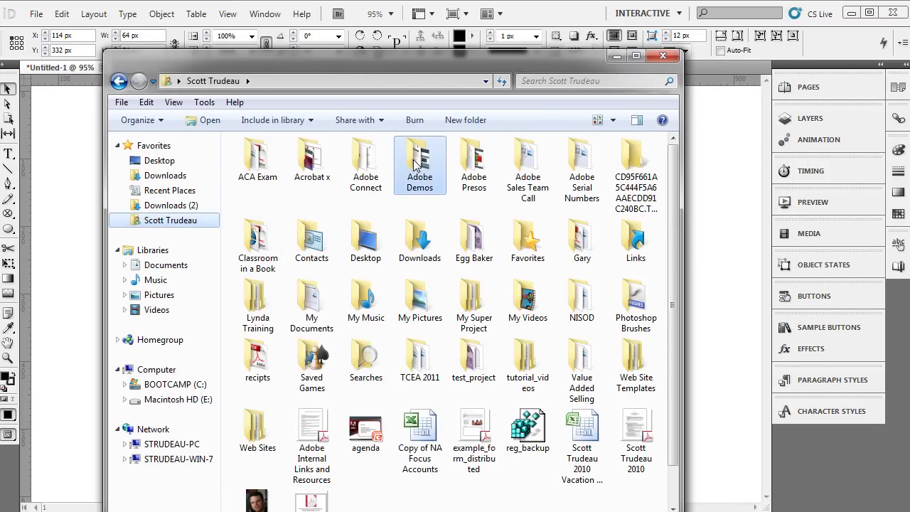
double_click(418, 163)
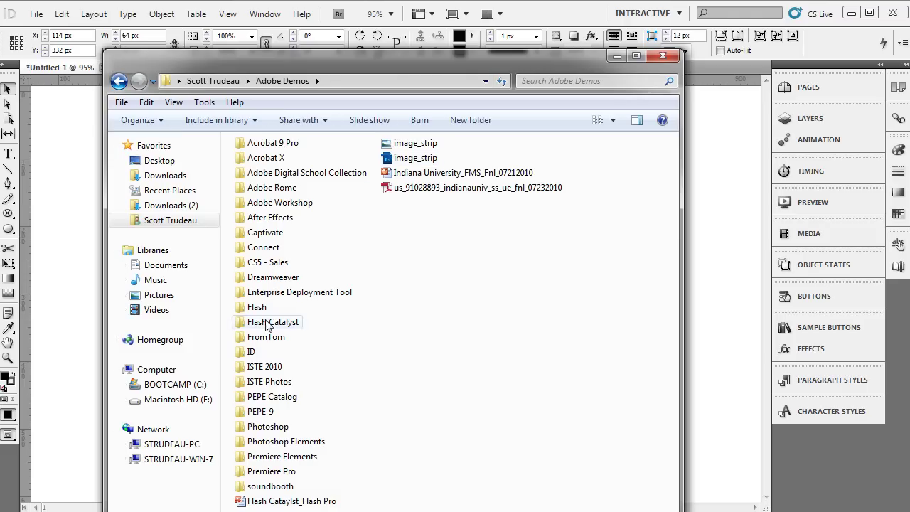
double_click(252, 356)
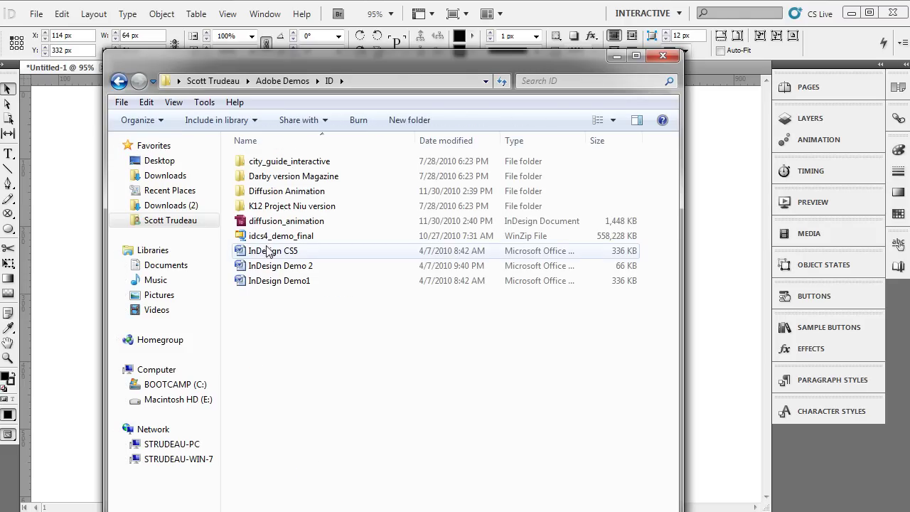
double_click(270, 191)
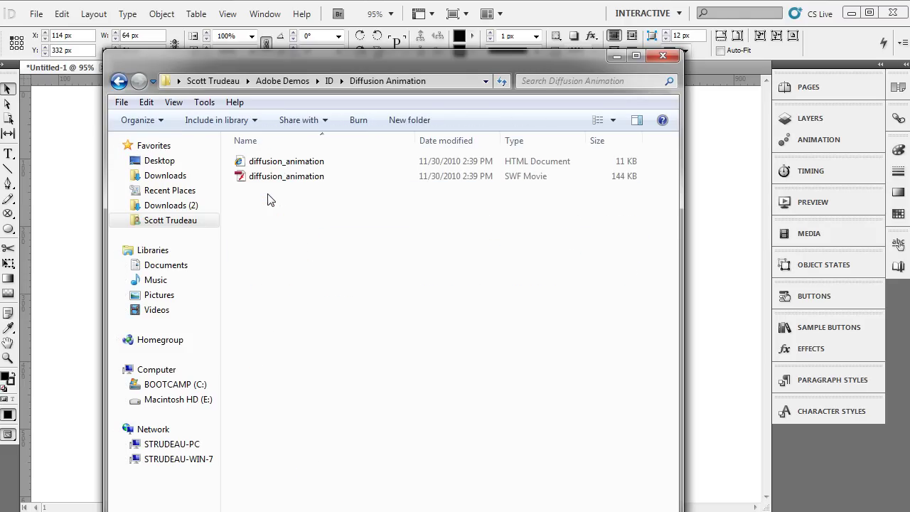
double_click(249, 177)
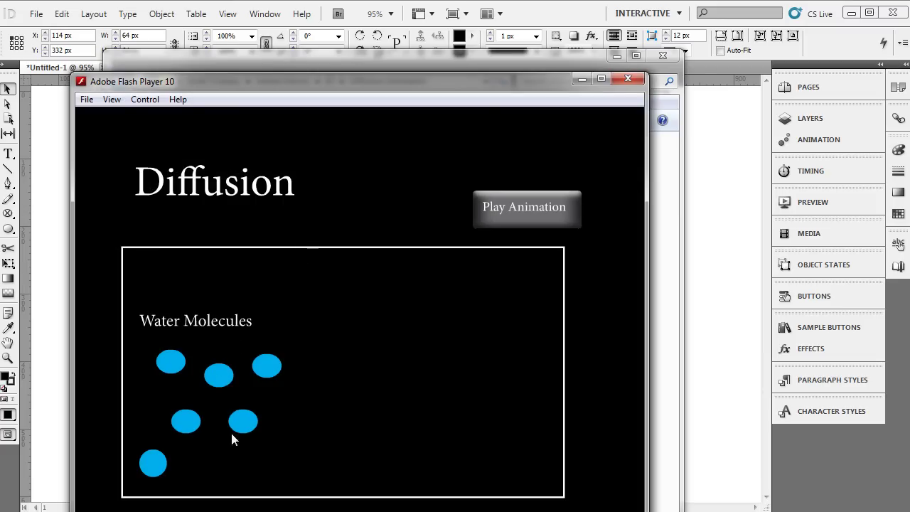
Play the diffusion animation, dismiss its info panel, then close Flash Player and Explorer.
left_click(482, 206)
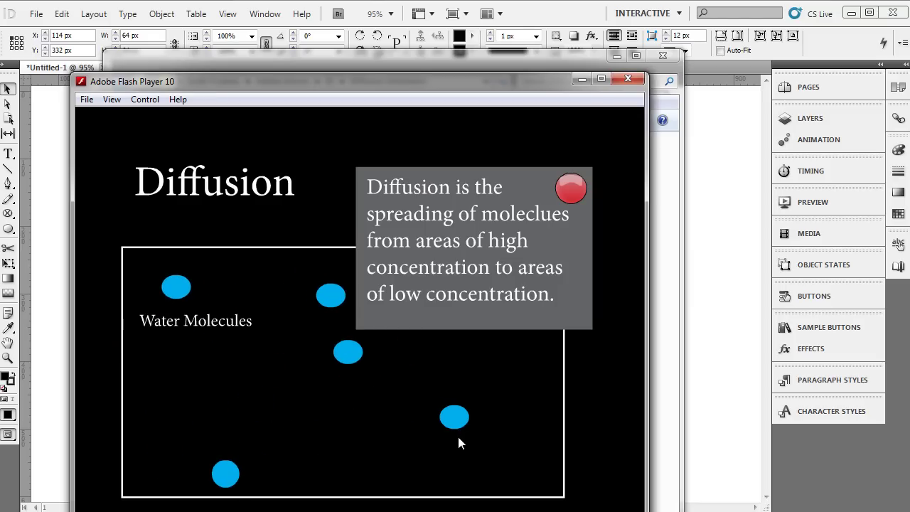
left_click(571, 190)
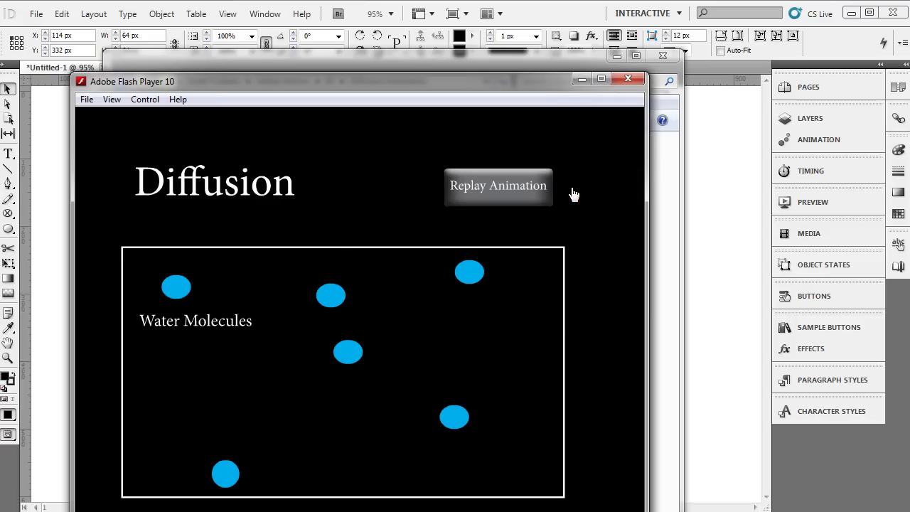
left_click(628, 78)
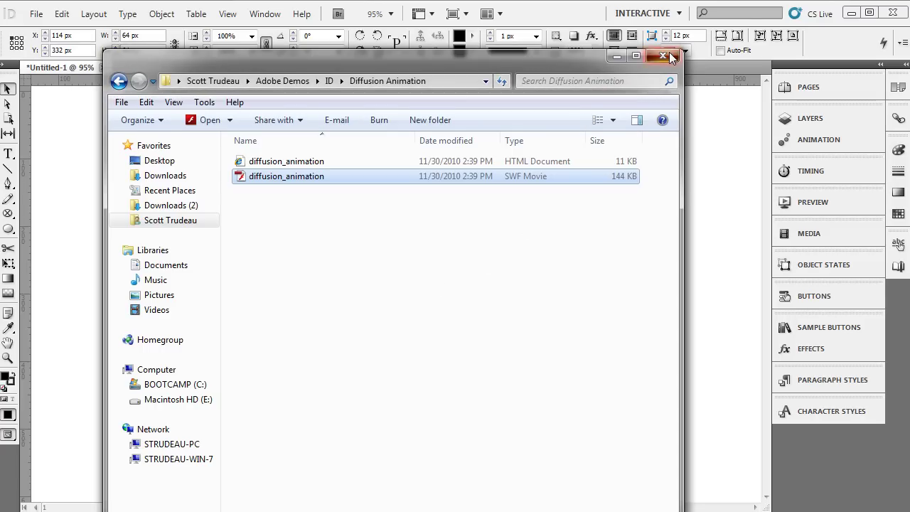
left_click(663, 55)
Nudge the black circle down-left, Alt-drag copies to make four circles, then deselect.
left_click_drag(224, 340, 207, 358)
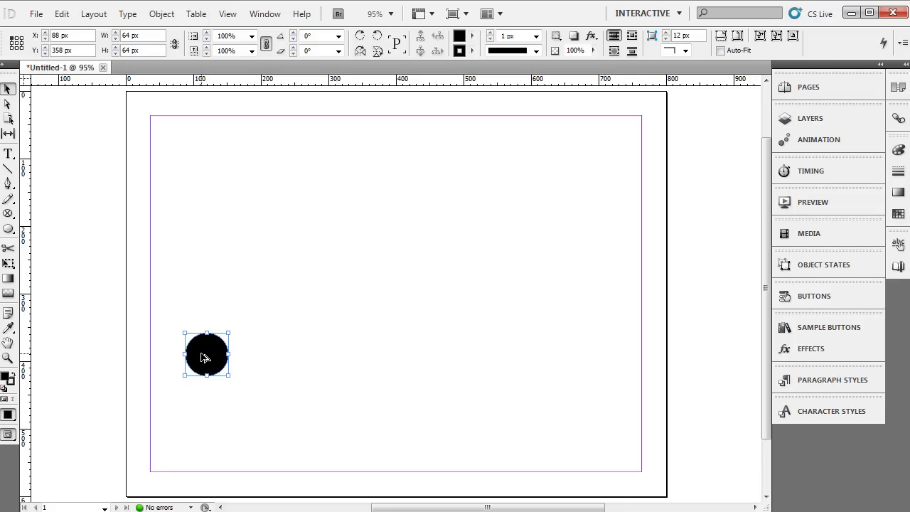
left_click_drag(205, 358, 335, 408)
left_click_drag(291, 357, 302, 338)
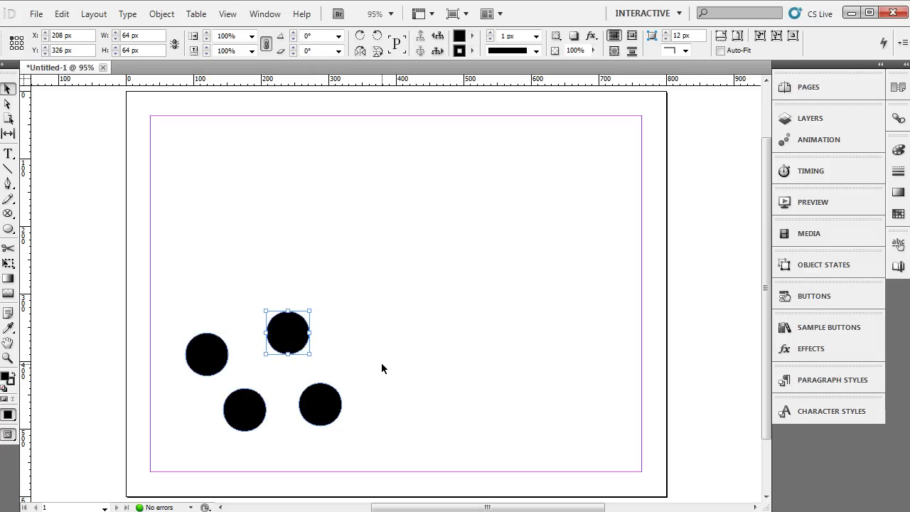
left_click(402, 334)
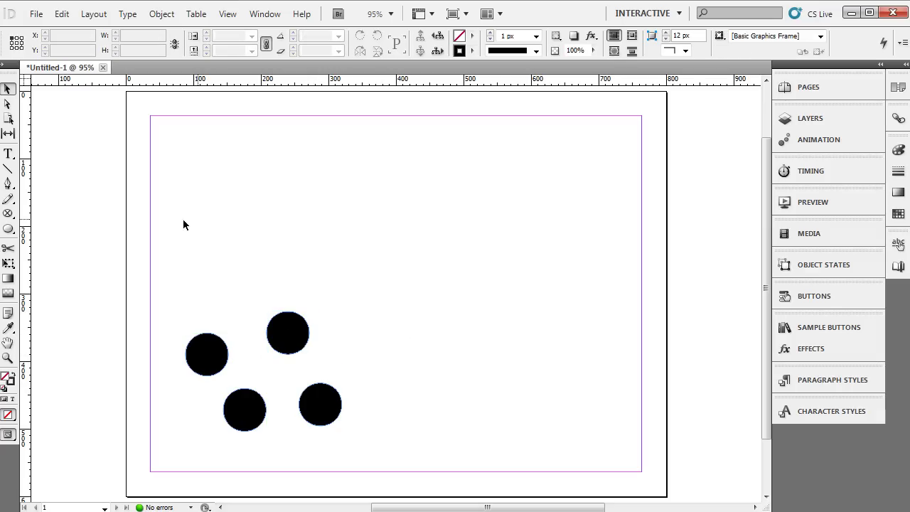
With the Pencil tool, draw a winding path trailing from each of the four circles.
left_click(8, 200)
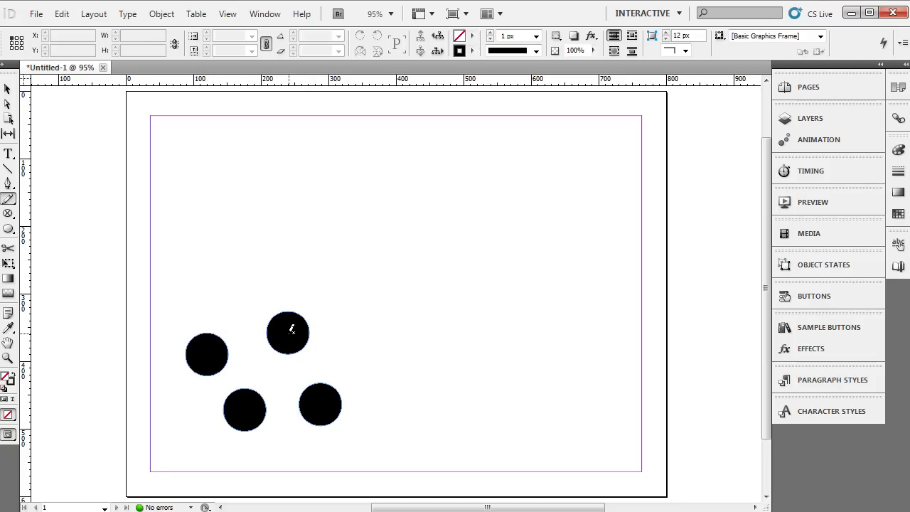
mouse_move(291, 331)
left_mouse_down()
mouse_move(305, 277)
mouse_move(351, 286)
mouse_move(391, 338)
mouse_move(461, 320)
mouse_move(470, 254)
mouse_move(438, 186)
mouse_move(388, 166)
mouse_move(384, 229)
mouse_move(441, 260)
mouse_move(562, 166)
left_mouse_up()
mouse_move(324, 406)
left_mouse_down()
mouse_move(379, 407)
mouse_move(416, 384)
mouse_move(461, 381)
mouse_move(514, 345)
mouse_move(540, 260)
mouse_move(585, 334)
mouse_move(535, 397)
mouse_move(495, 401)
mouse_move(464, 443)
left_mouse_up()
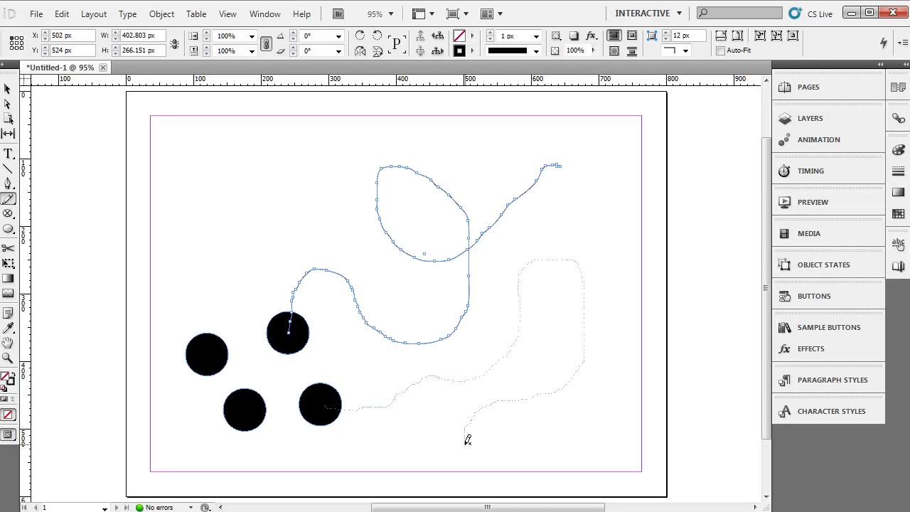
mouse_move(207, 354)
left_mouse_down()
mouse_move(240, 328)
mouse_move(259, 256)
mouse_move(233, 187)
mouse_move(290, 192)
mouse_move(300, 231)
mouse_move(353, 193)
mouse_move(322, 156)
mouse_move(296, 148)
mouse_move(240, 138)
mouse_move(190, 157)
left_mouse_up()
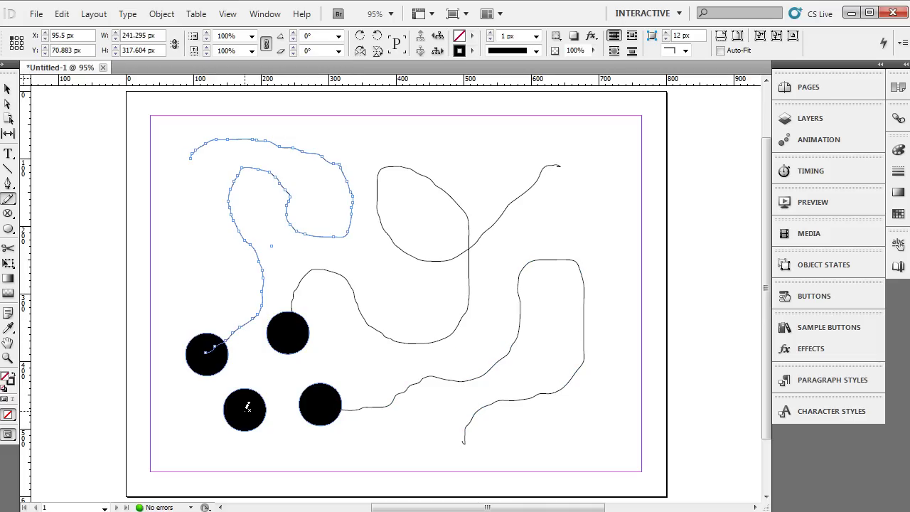
mouse_move(247, 407)
left_mouse_down()
mouse_move(283, 404)
mouse_move(282, 434)
mouse_move(298, 461)
mouse_move(358, 460)
mouse_move(397, 427)
mouse_move(459, 470)
mouse_move(565, 431)
mouse_move(584, 436)
mouse_move(602, 426)
mouse_move(613, 399)
mouse_move(617, 257)
left_mouse_up()
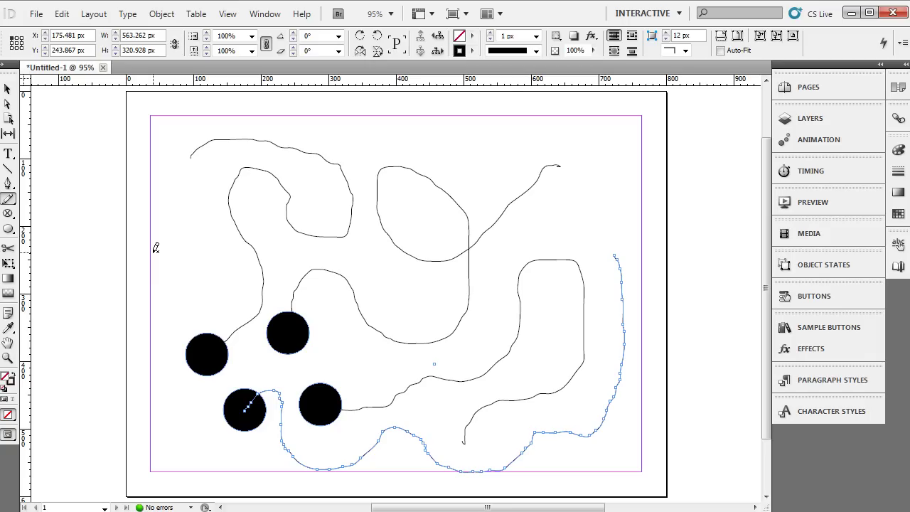
left_click(640, 14)
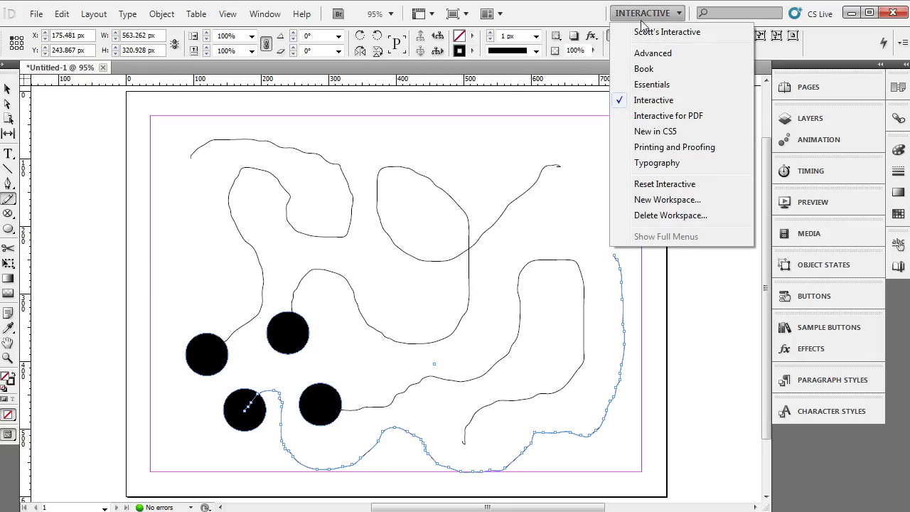
left_click(652, 84)
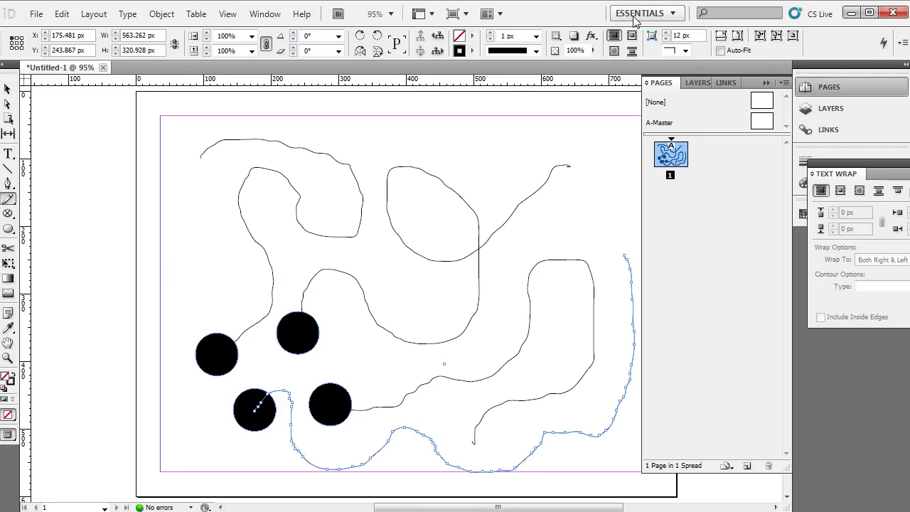
left_click(651, 18)
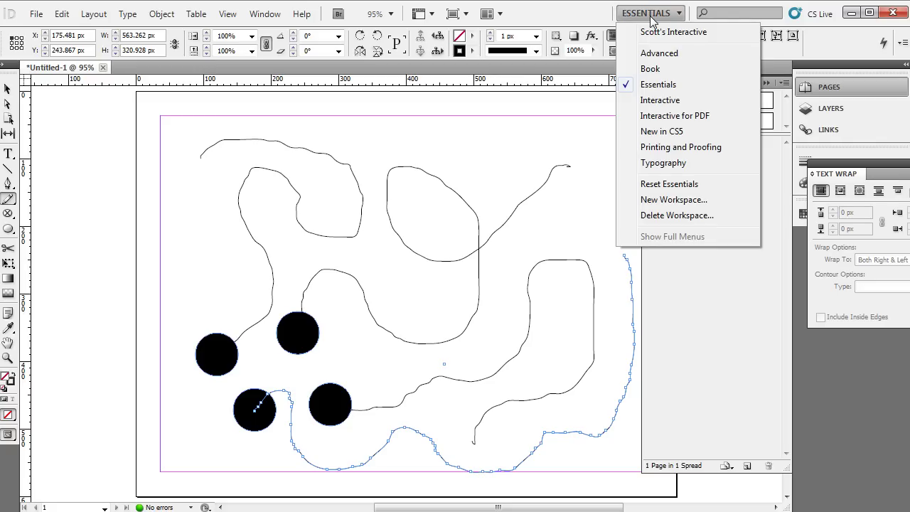
left_click(659, 100)
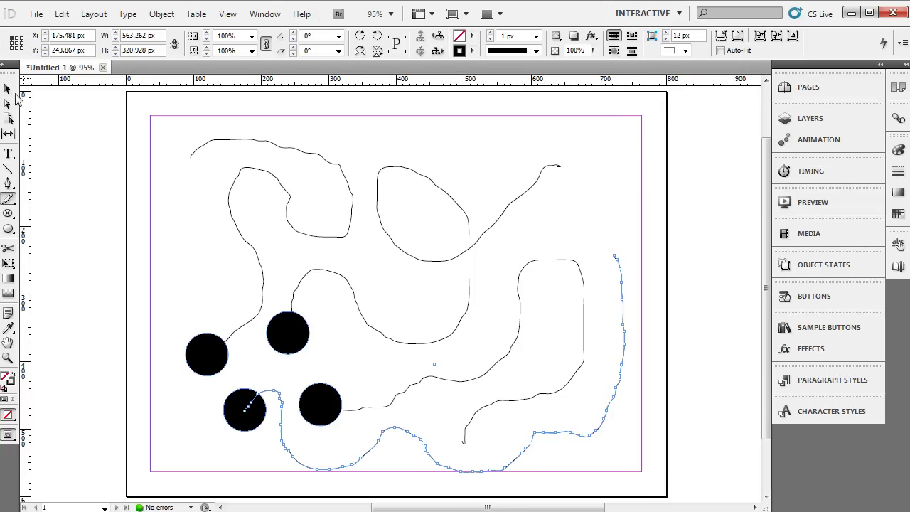
left_click(8, 88)
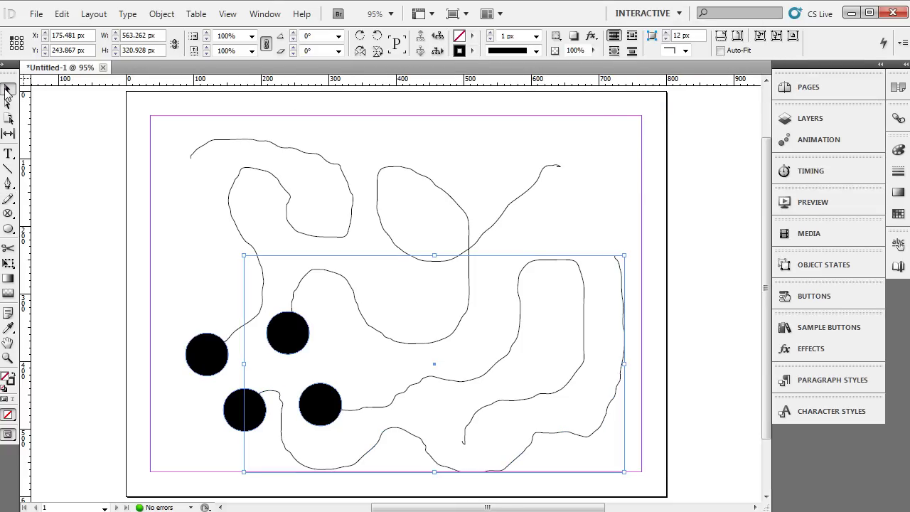
left_click(167, 322)
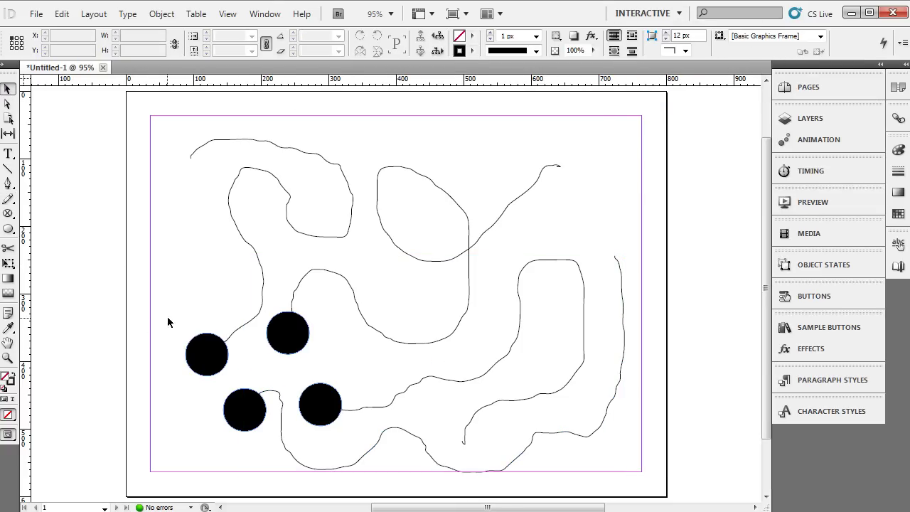
mouse_move(197, 308)
left_mouse_down()
mouse_move(210, 359)
mouse_move(237, 362)
left_mouse_up()
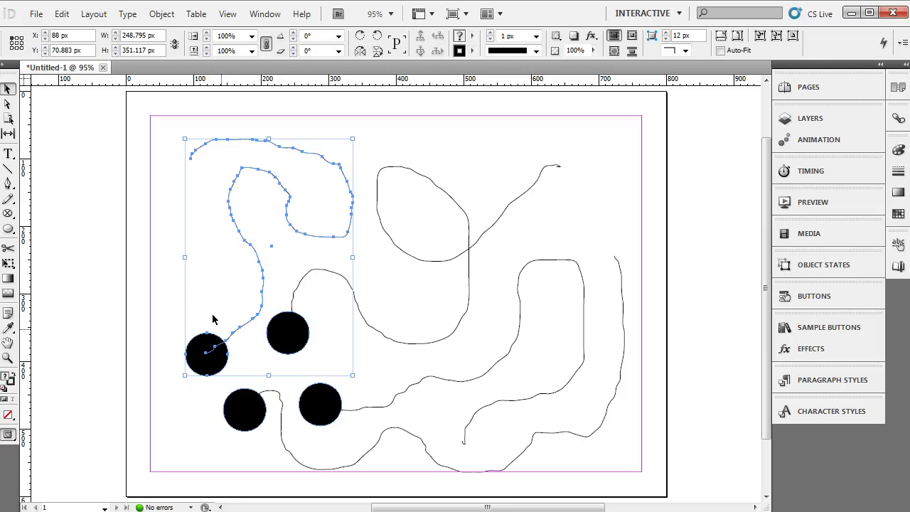
Select the left circle with its path and apply Convert to Motion Path in the Animation panel.
mouse_move(182, 300)
left_mouse_down()
mouse_move(224, 353)
mouse_move(242, 358)
left_mouse_up()
left_click(811, 141)
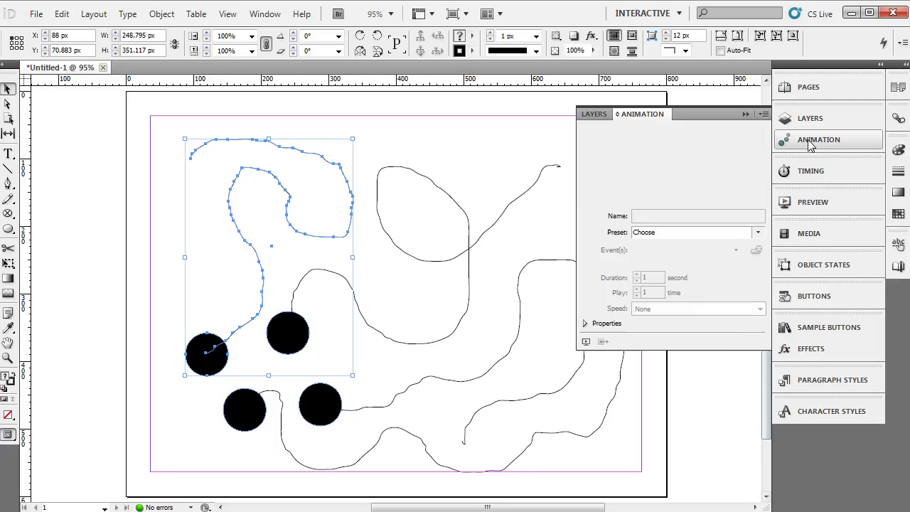
left_click(764, 115)
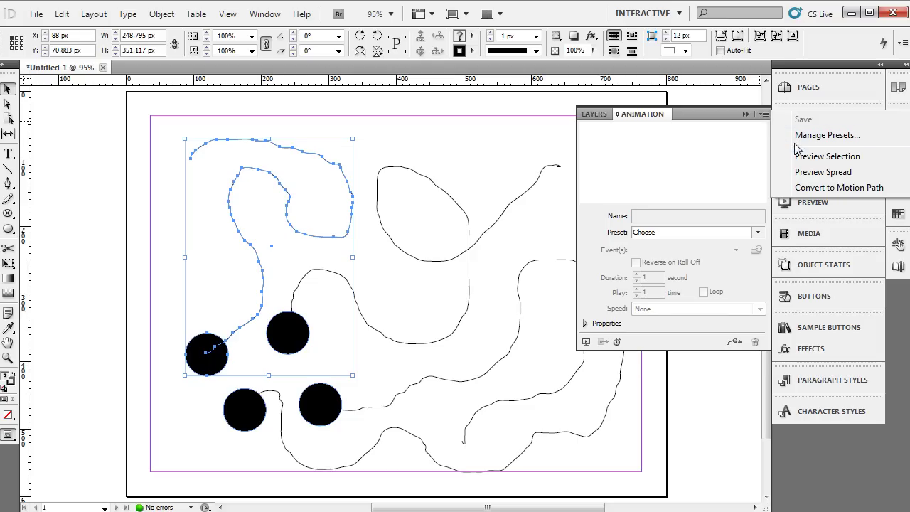
left_click(808, 190)
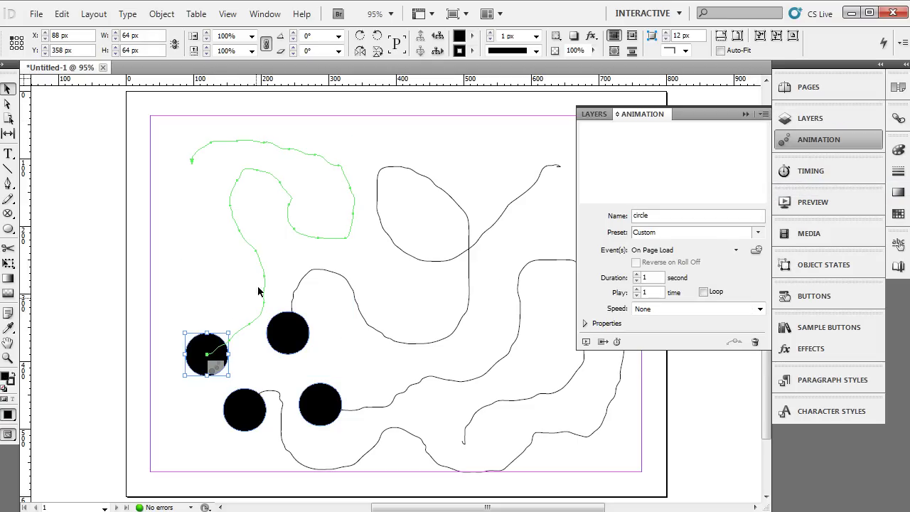
left_click(333, 340)
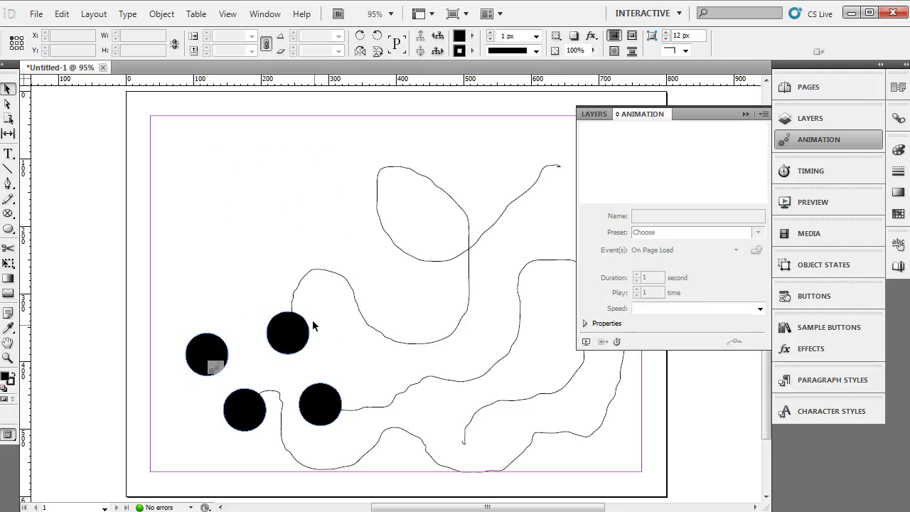
Convert the upper-middle, lower-right and bottom circles' paths into their motion paths.
mouse_move(313, 295)
left_mouse_down()
mouse_move(291, 338)
mouse_move(281, 337)
left_mouse_up()
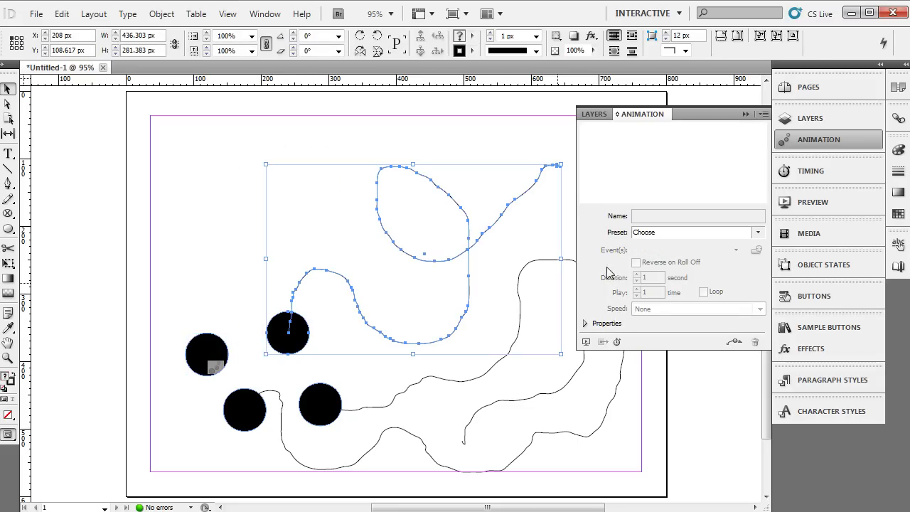
left_click(763, 114)
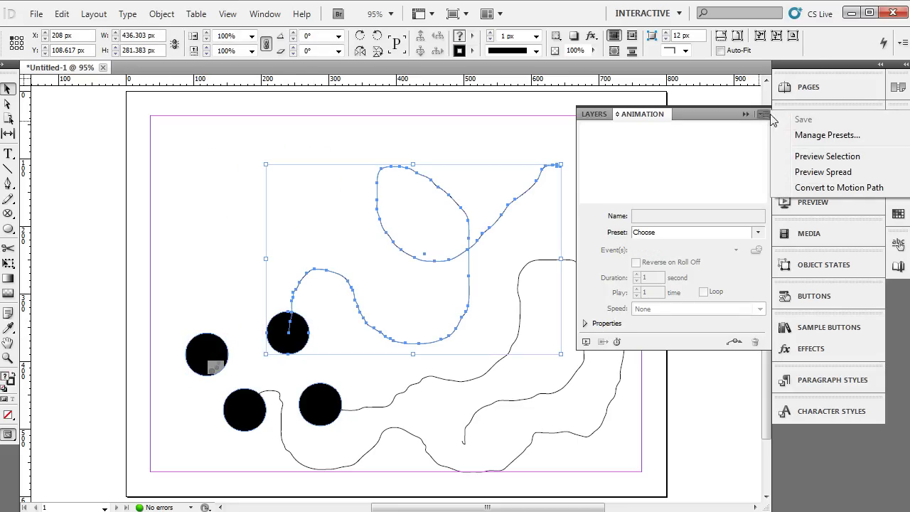
left_click(805, 188)
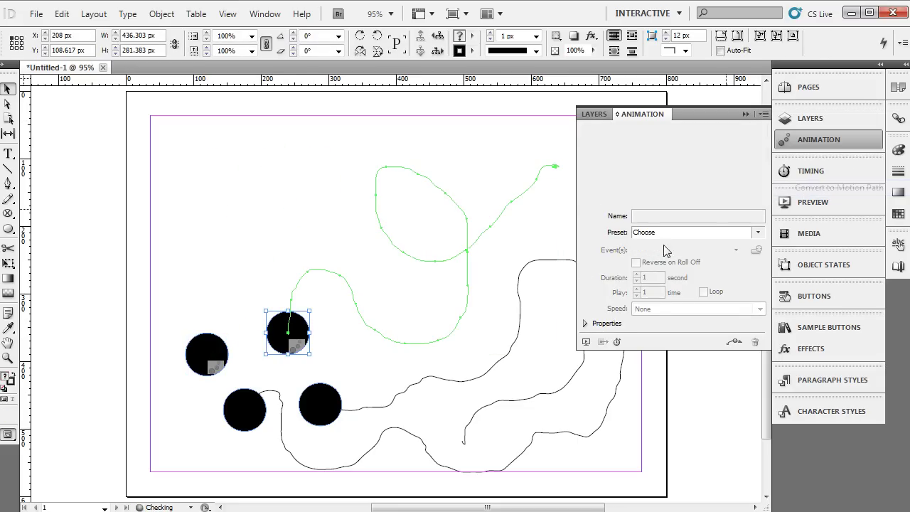
left_click(348, 410)
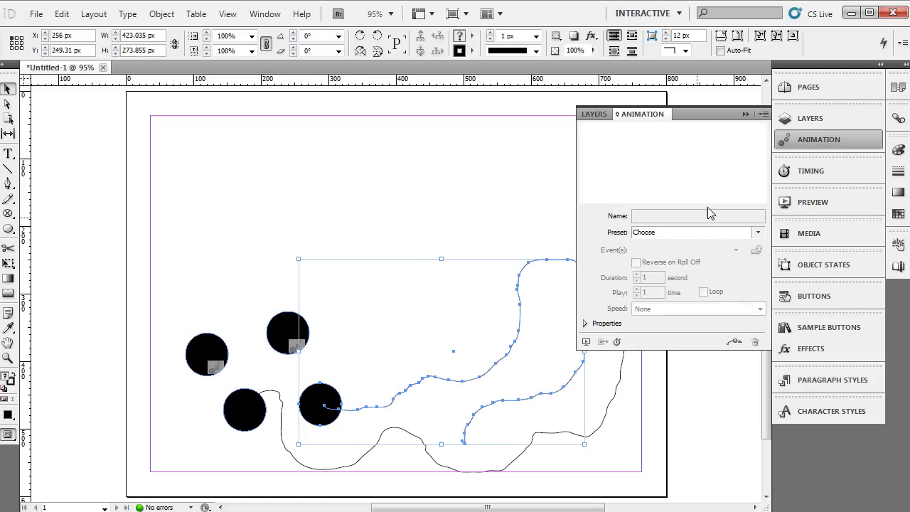
left_click(766, 115)
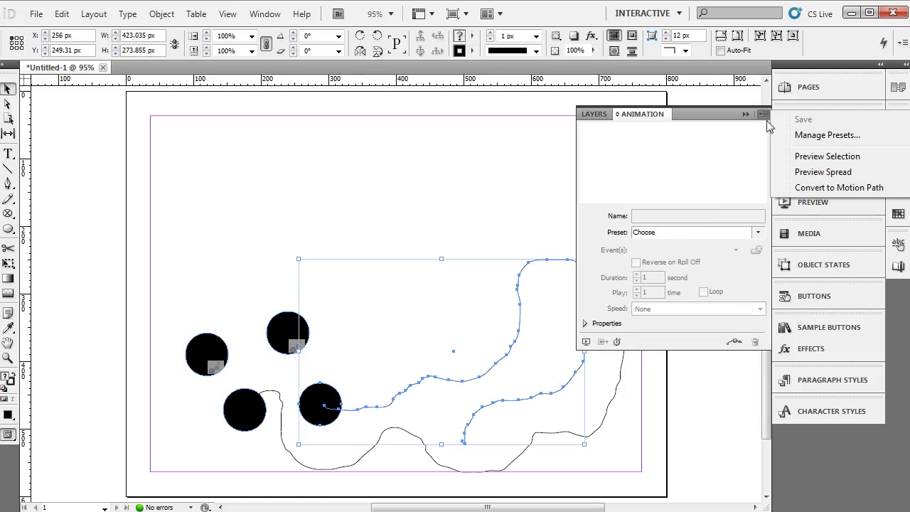
left_click(806, 188)
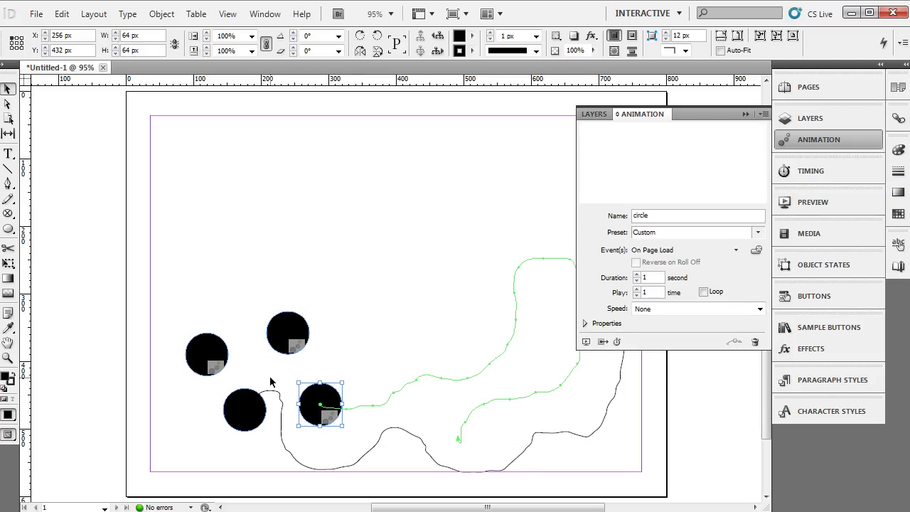
left_click(256, 396)
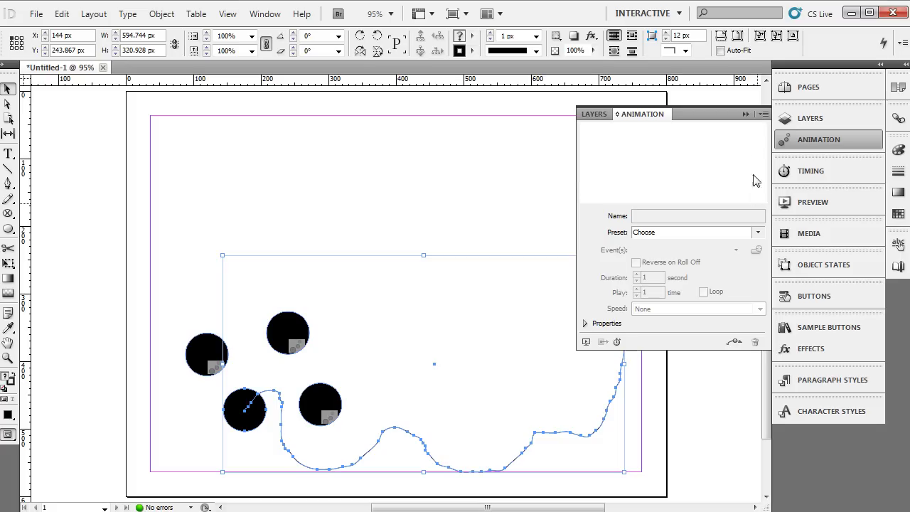
left_click(764, 114)
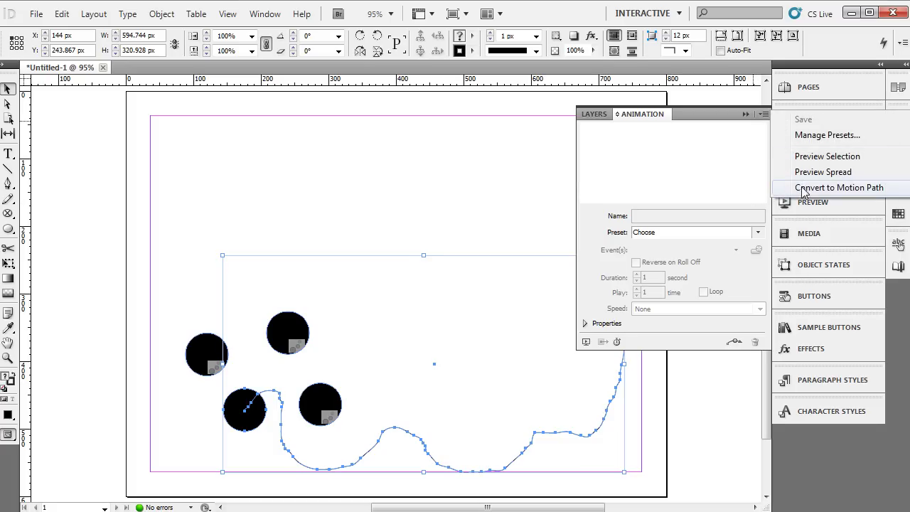
left_click(825, 187)
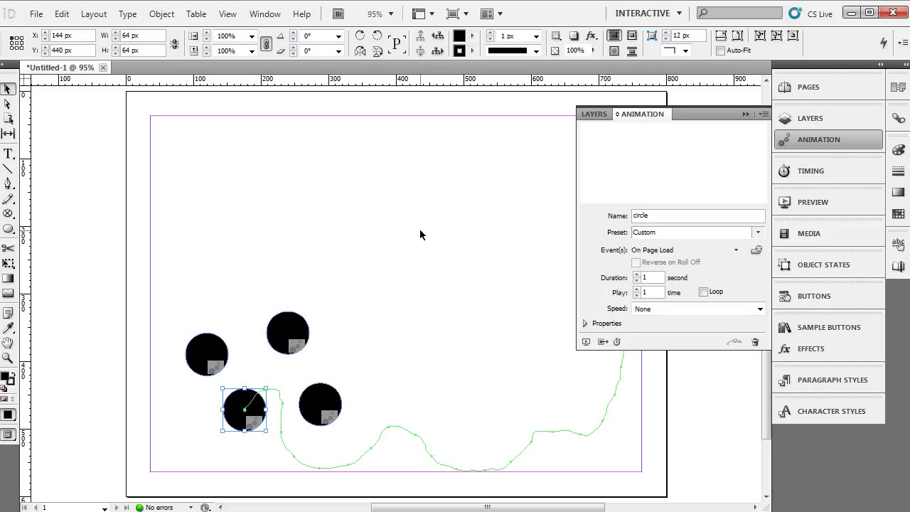
Play the four circles' animation in the Preview panel, then collapse it back to the page.
left_click(790, 203)
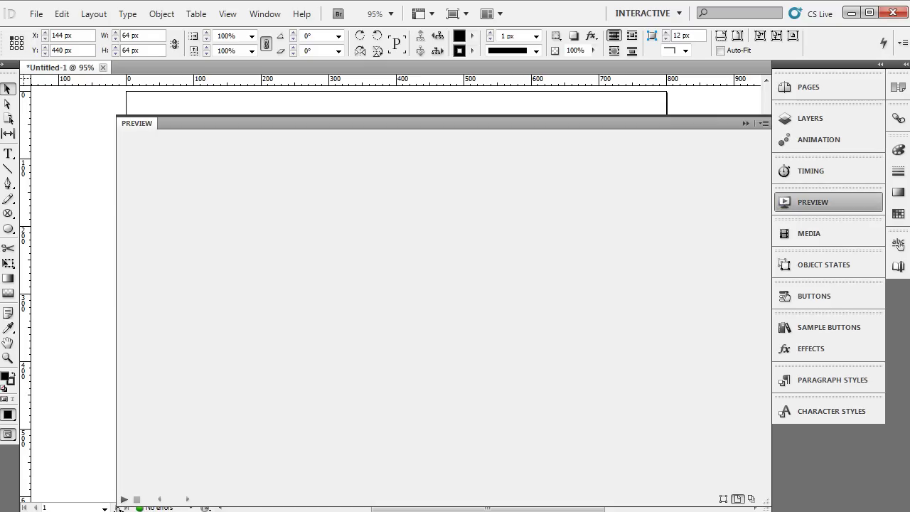
left_click_drag(117, 502, 640, 246)
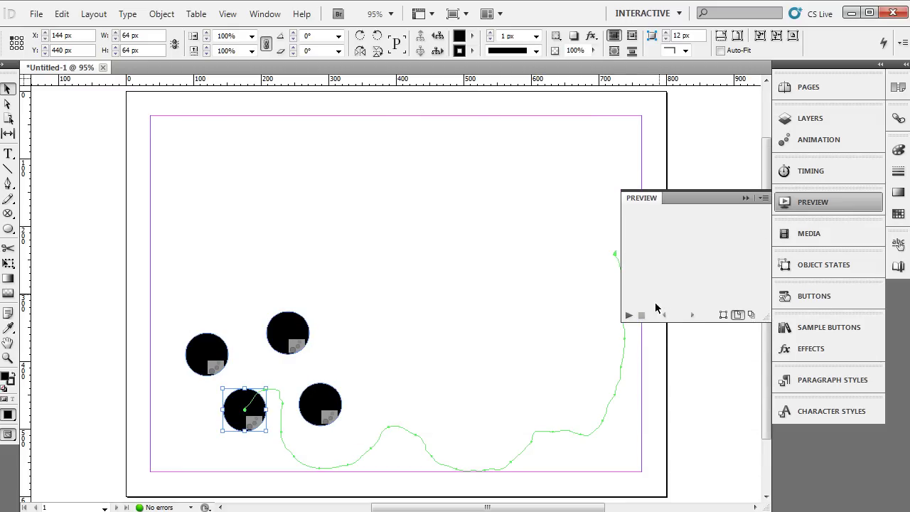
left_click_drag(619, 324, 184, 495)
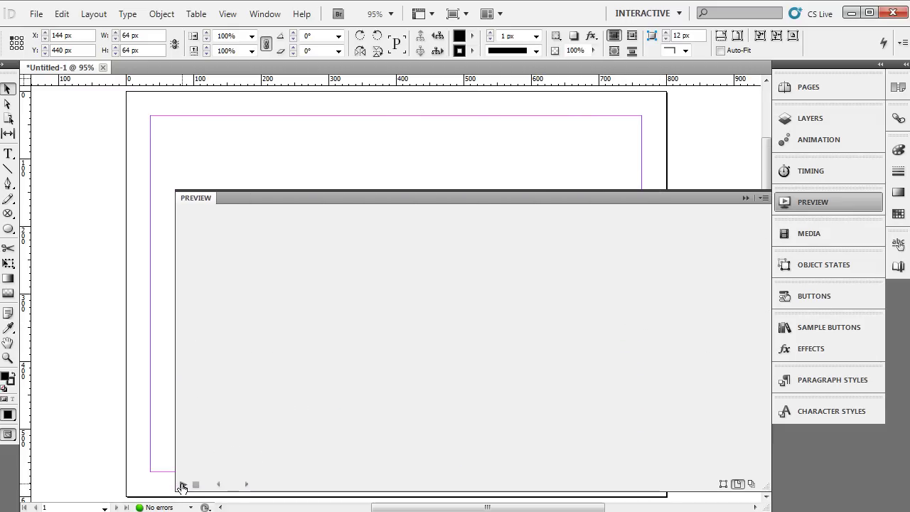
left_click(183, 484)
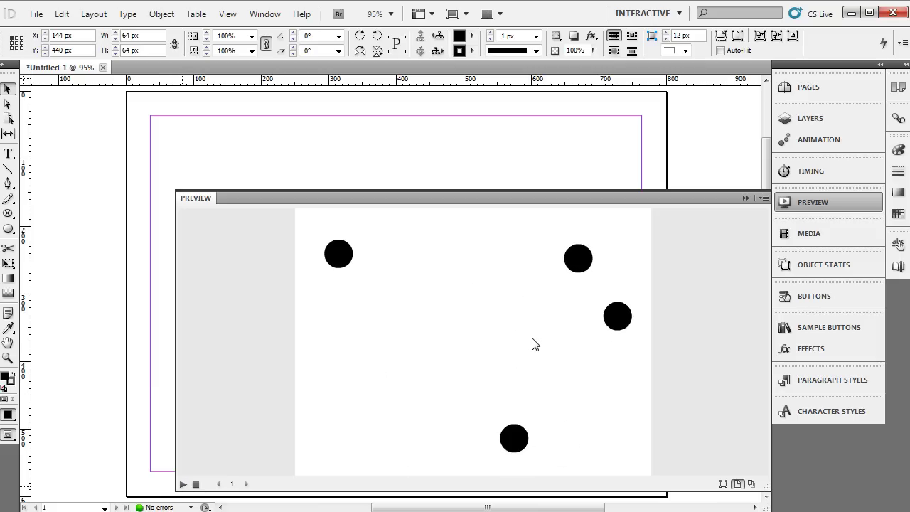
left_click(745, 198)
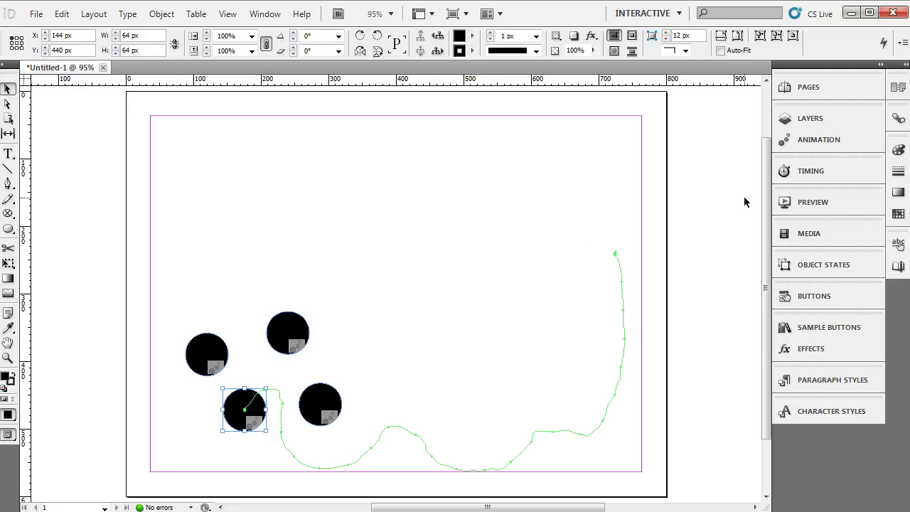
In the widened Timing panel, move the second circle earlier in the play order.
left_click(794, 173)
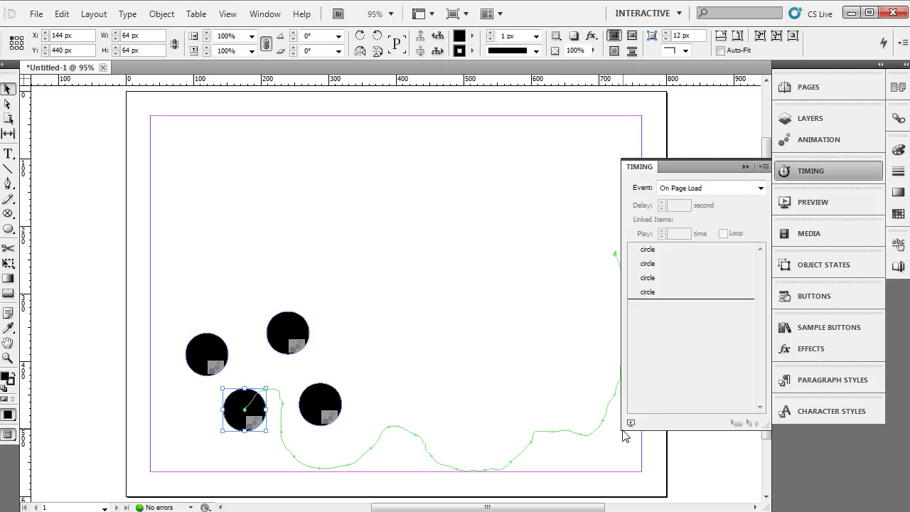
left_click_drag(623, 435, 460, 456)
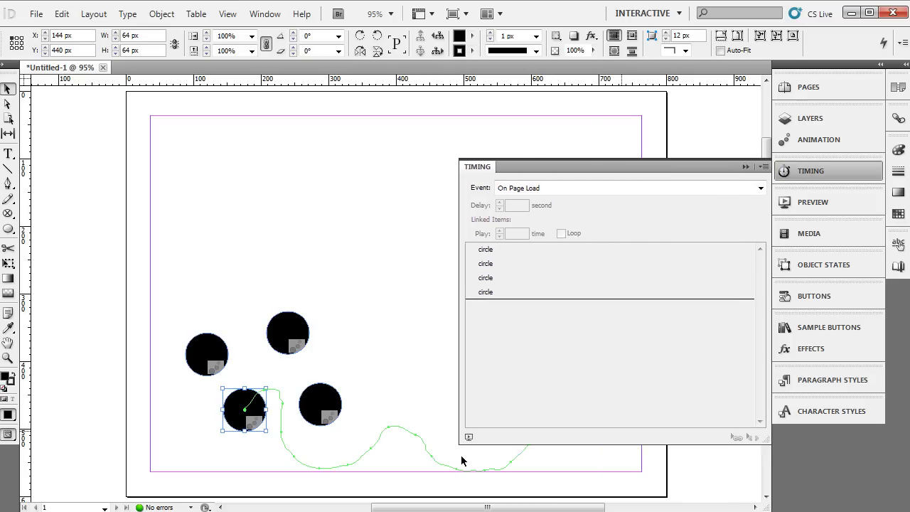
left_click(483, 265)
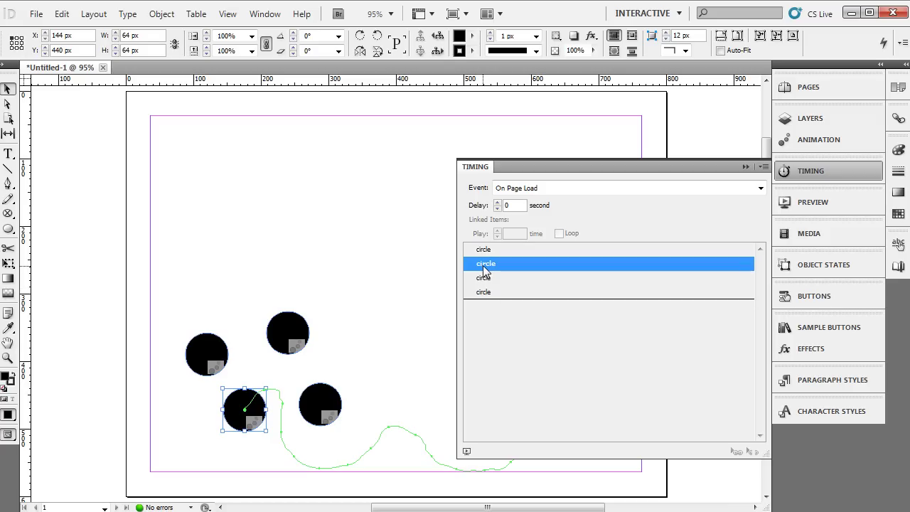
mouse_move(483, 264)
left_mouse_down()
mouse_move(485, 250)
mouse_move(488, 278)
mouse_move(486, 257)
left_mouse_up()
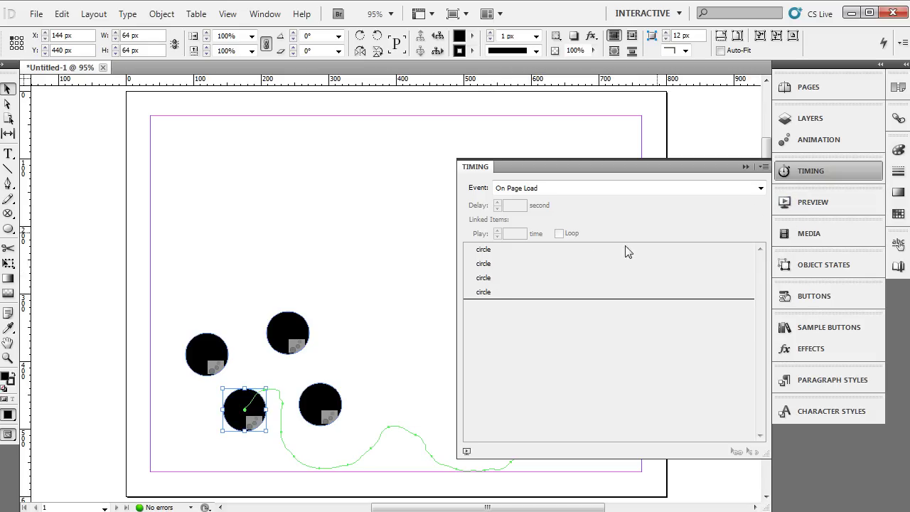
Select all four circle entries and link them with Play Together.
left_click(492, 252)
left_click(486, 294, "shift")
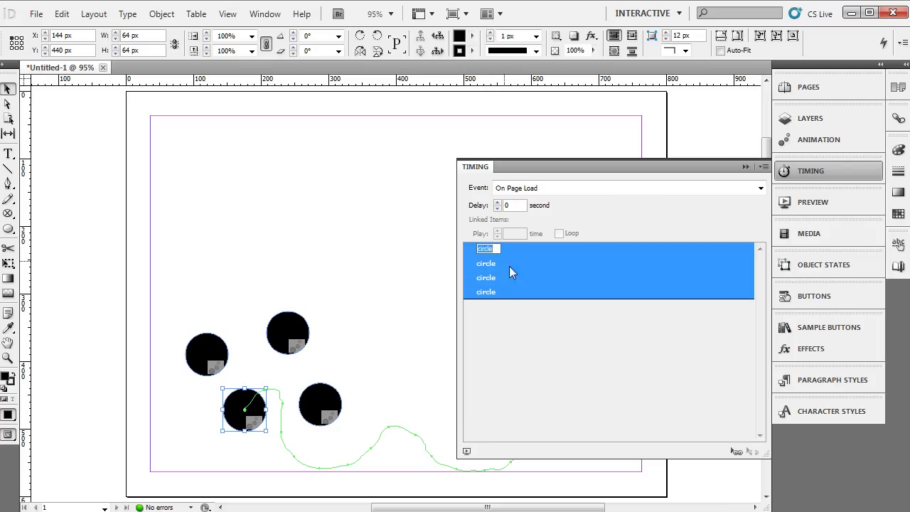
left_click(519, 316)
left_click(495, 251)
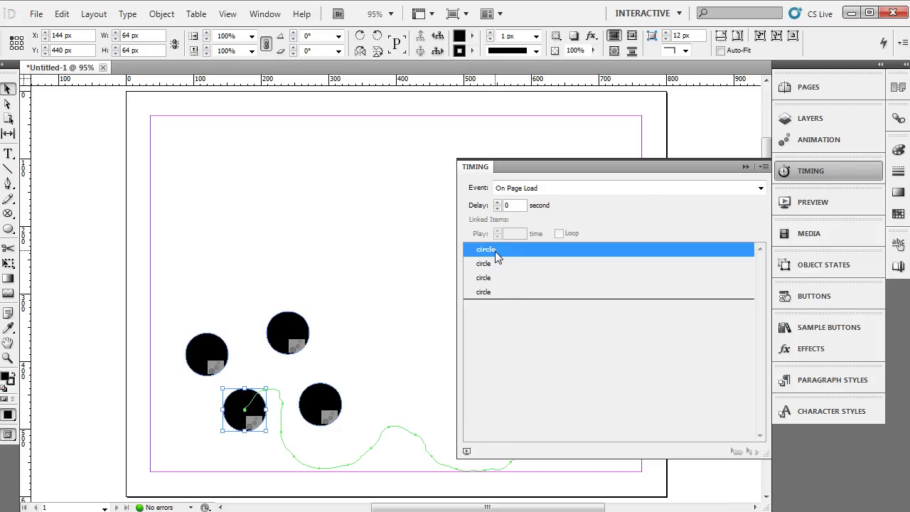
left_click(492, 293, "shift")
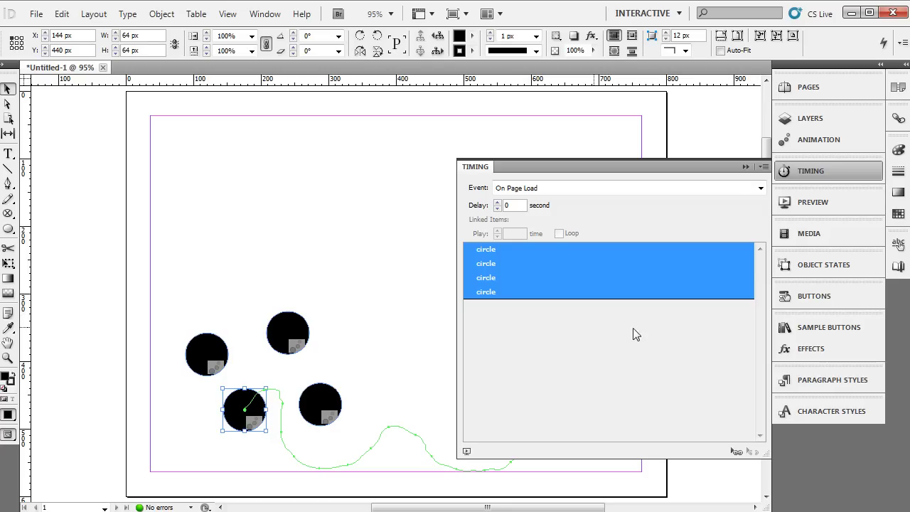
left_click(736, 454)
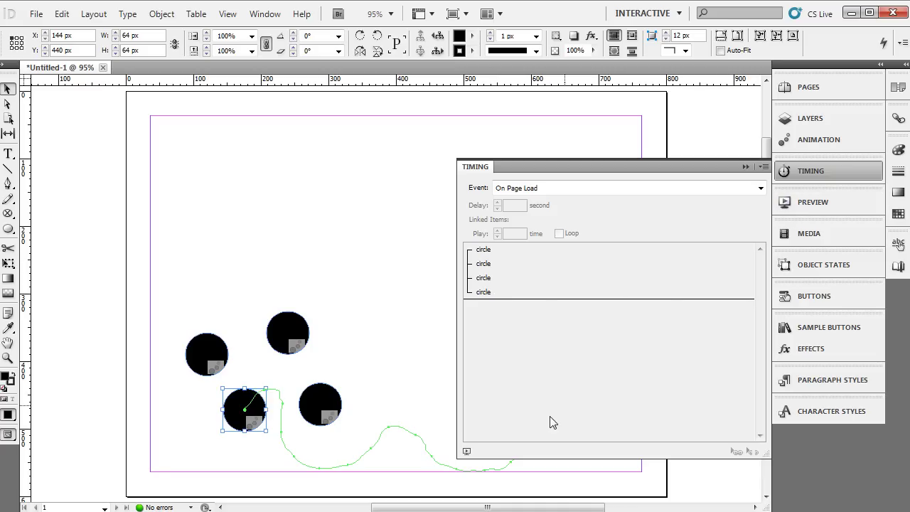
Play the four linked circles' animation in the Preview panel, then close the preview.
left_click(466, 453)
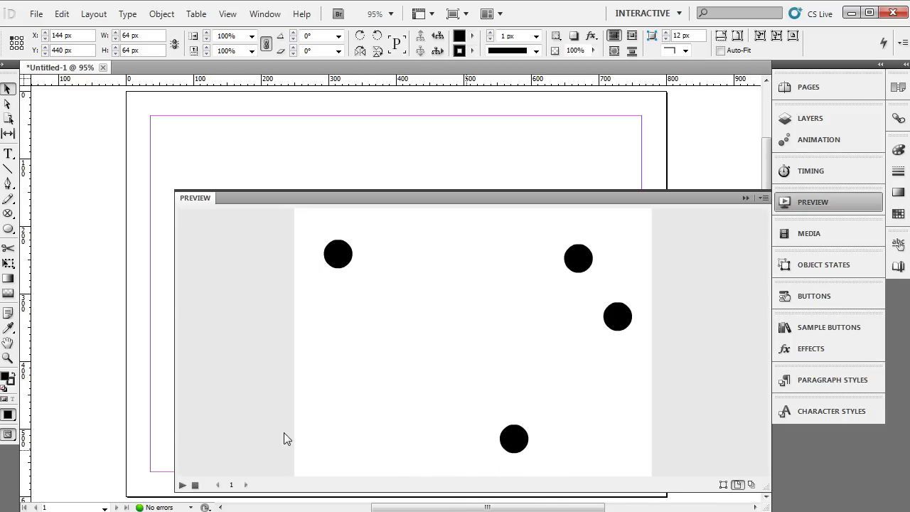
left_click(183, 485)
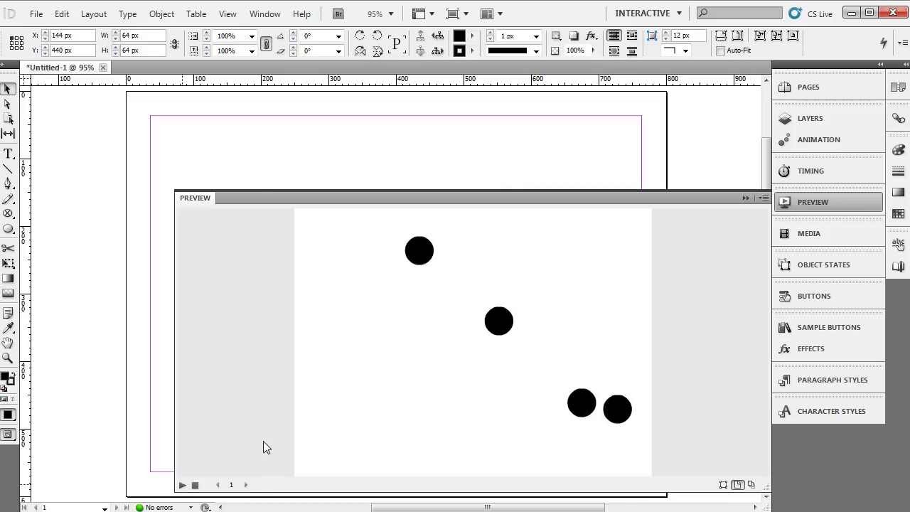
left_click(745, 199)
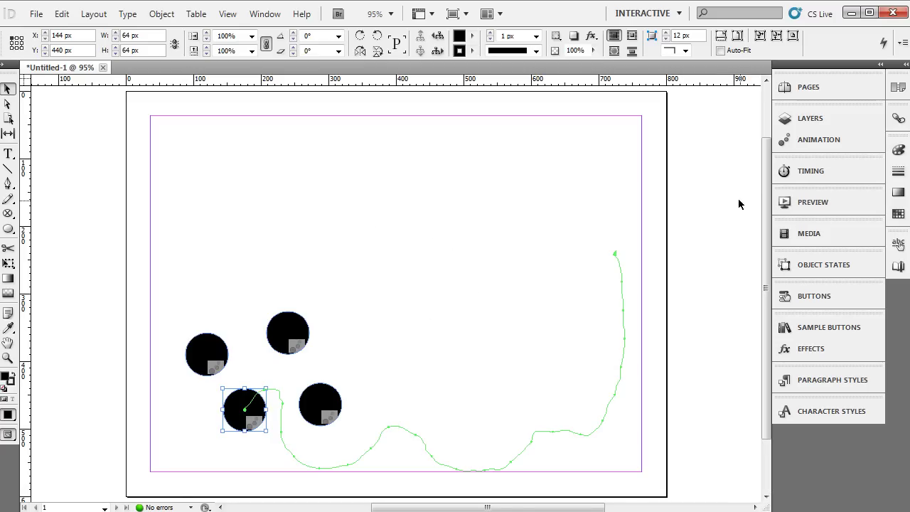
Set the upper circle's animation to 2 seconds, with Loop off and Play once.
left_click(285, 331)
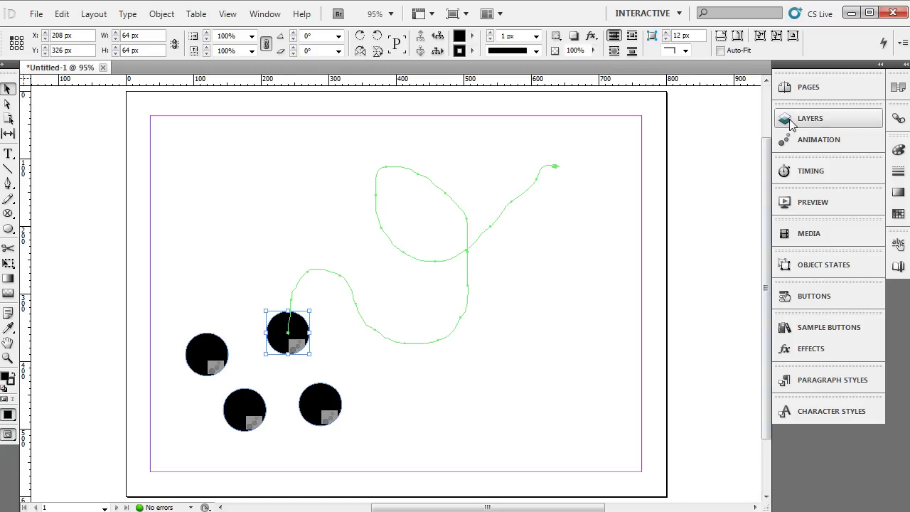
left_click(800, 141)
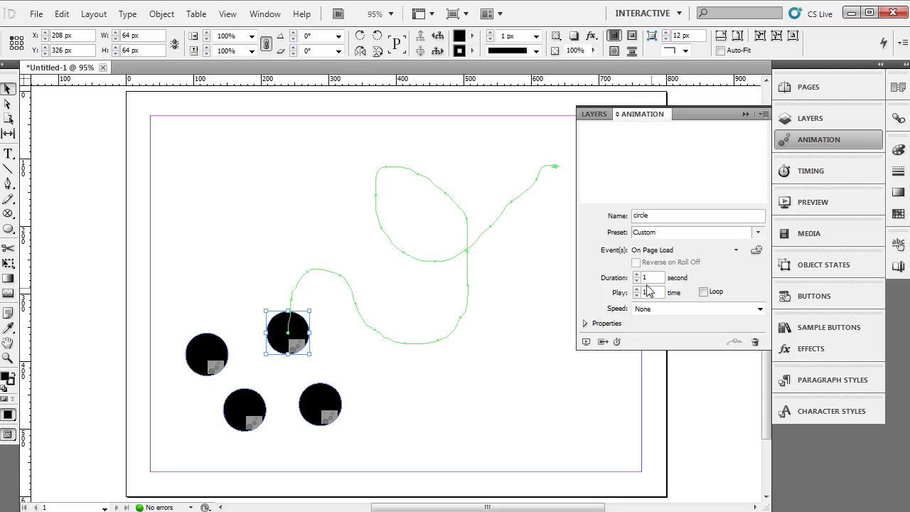
left_click(638, 274)
left_click(638, 274)
left_click(638, 275)
left_click(638, 275)
left_click(704, 292)
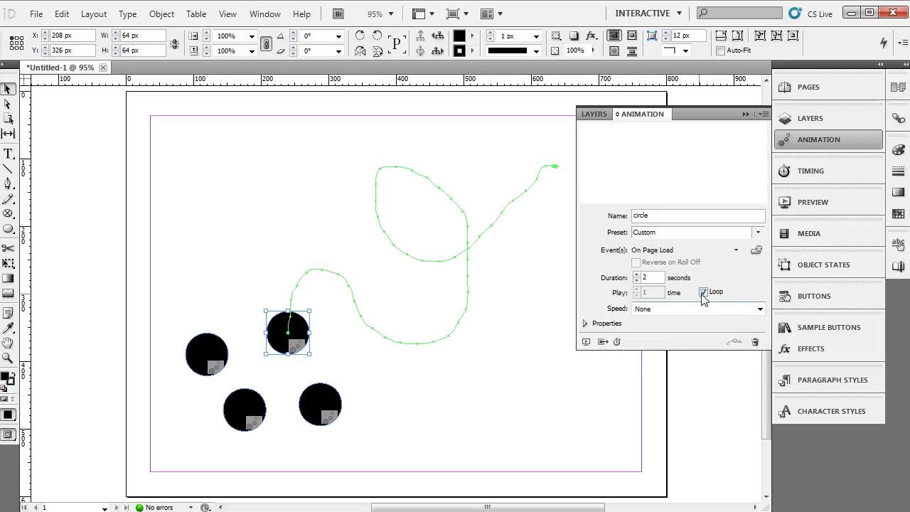
left_click(704, 292)
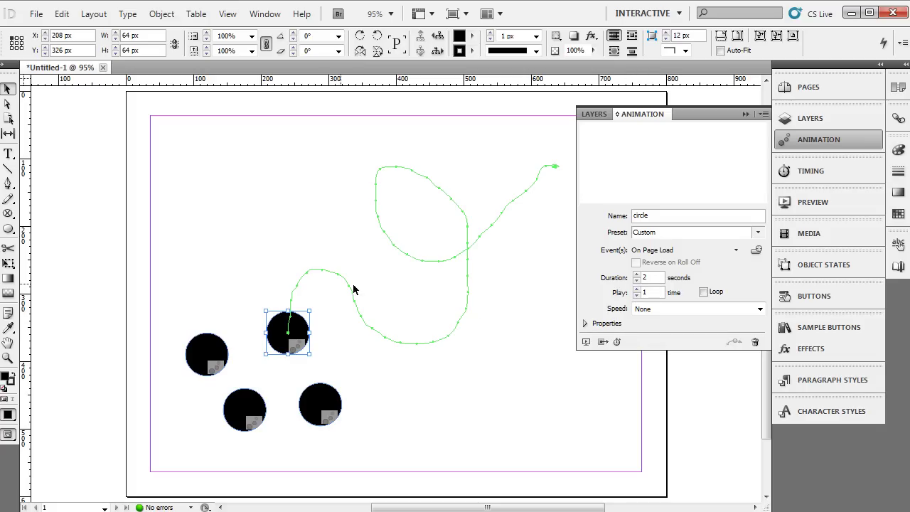
left_click(637, 289)
left_click(637, 295)
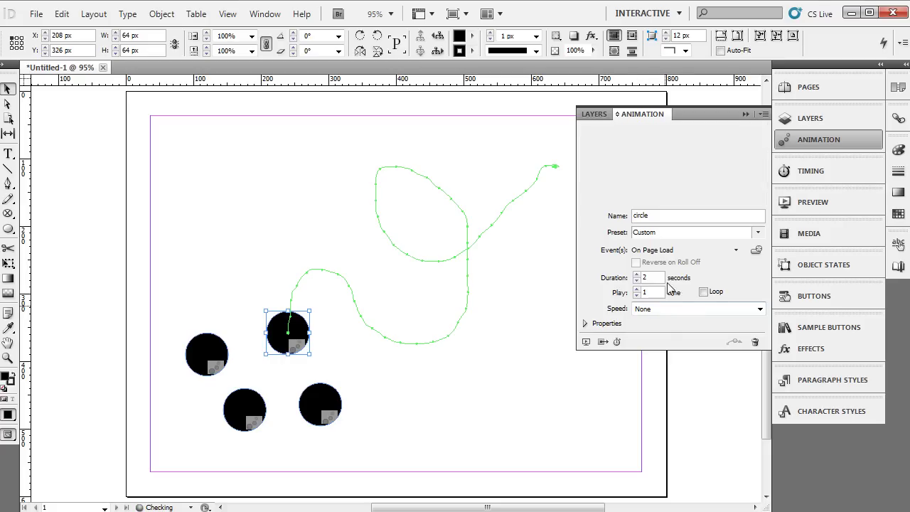
left_click(745, 115)
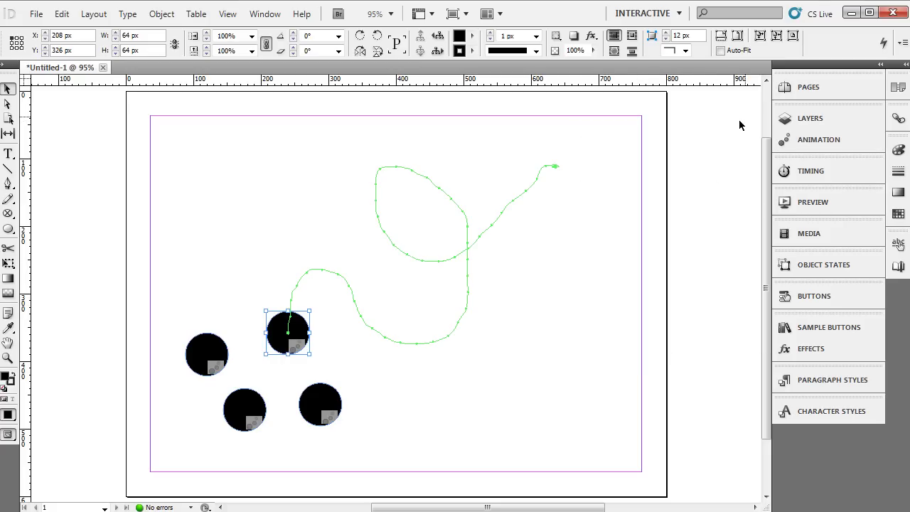
Lengthen the lower-right, bottom and left circles' animations to 2 seconds.
left_click(320, 402)
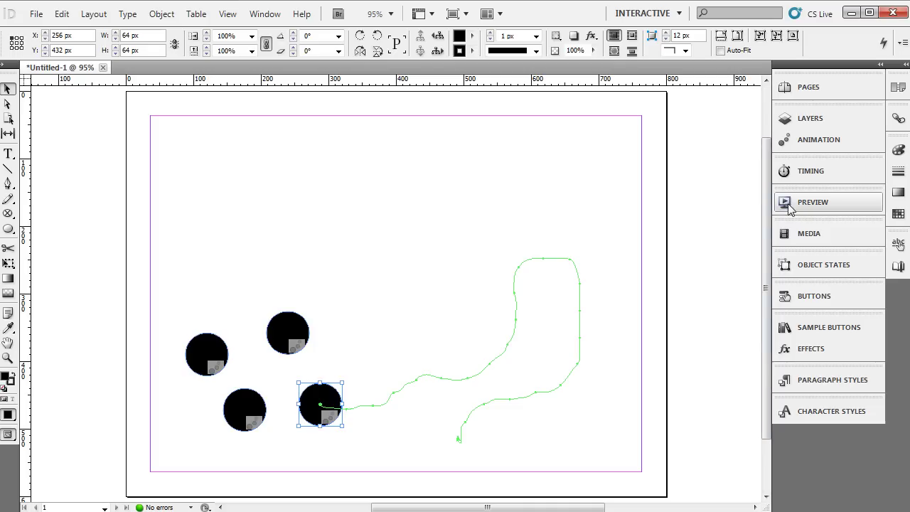
left_click(780, 143)
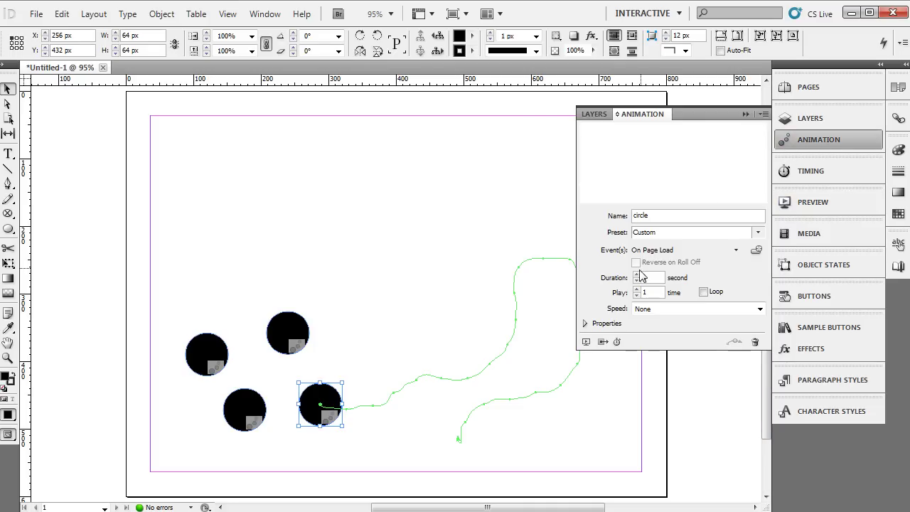
left_click(637, 274)
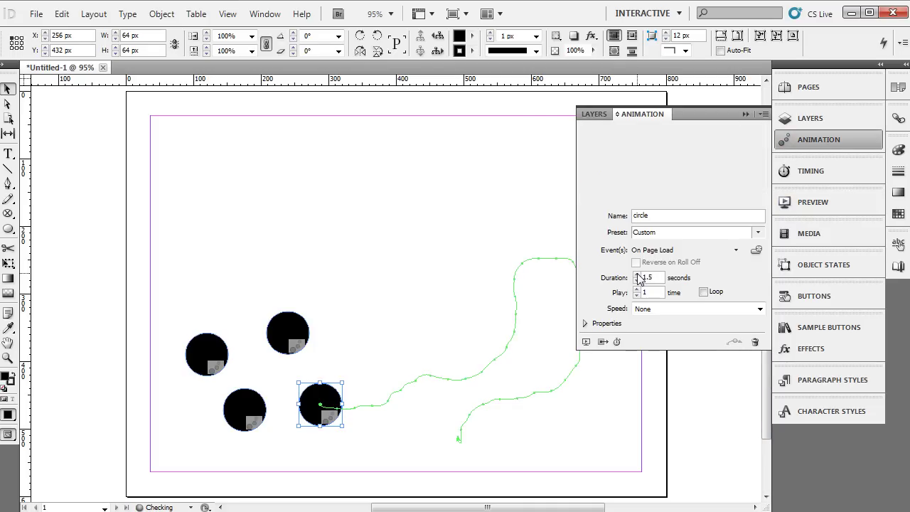
left_click(745, 115)
left_click(258, 423)
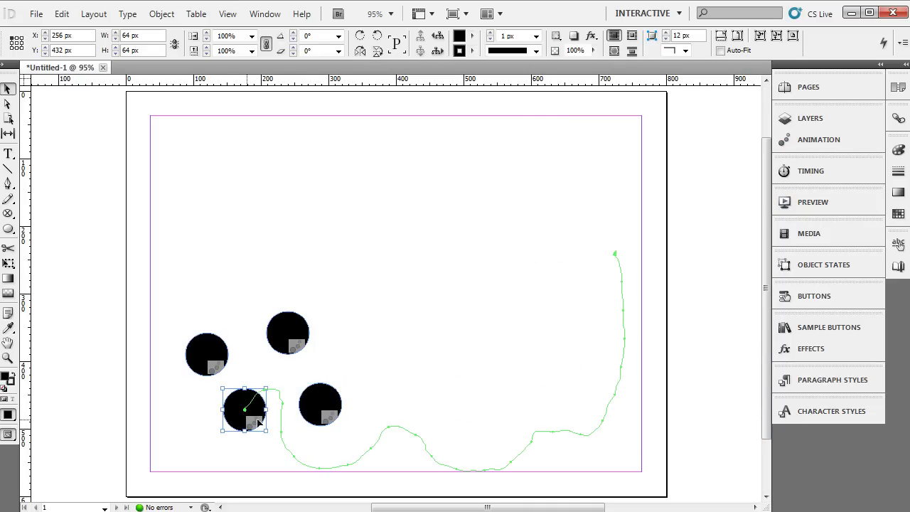
left_click(796, 145)
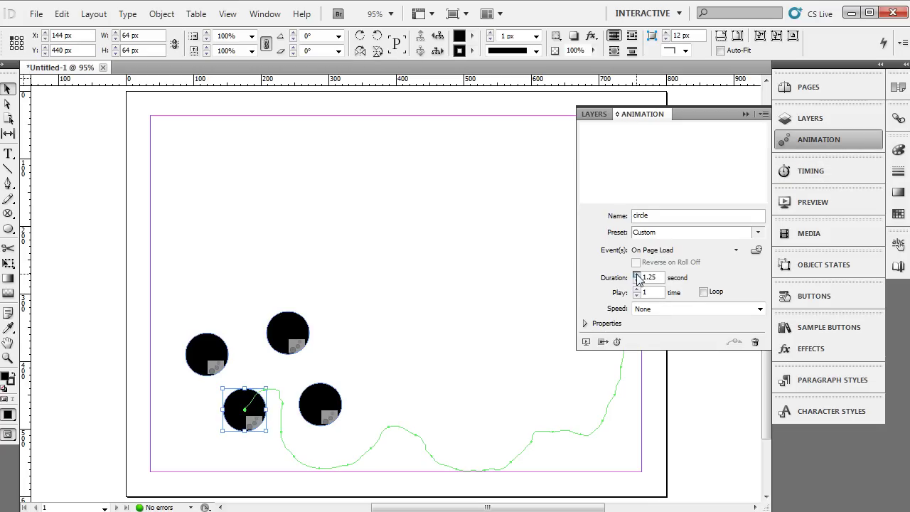
left_click(637, 274)
left_click(638, 274)
left_click(637, 275)
left_click(220, 345)
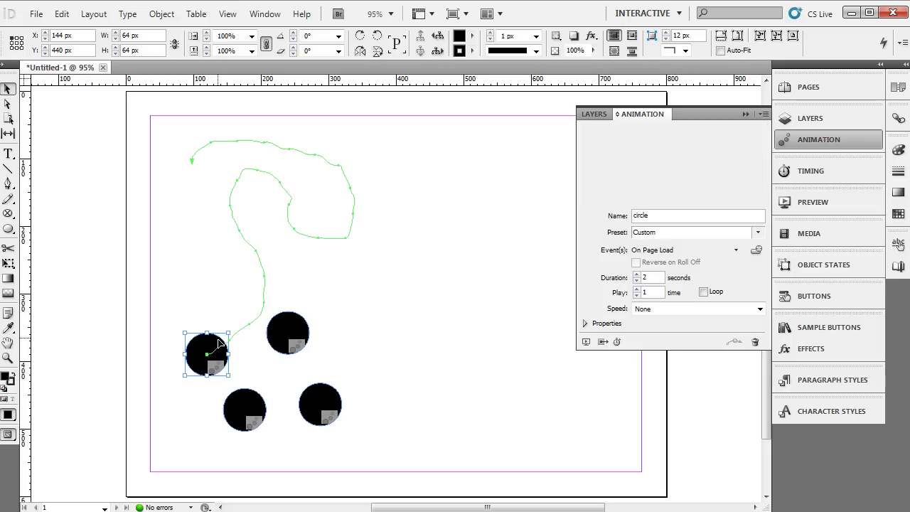
left_click(637, 274)
left_click(636, 274)
left_click(637, 274)
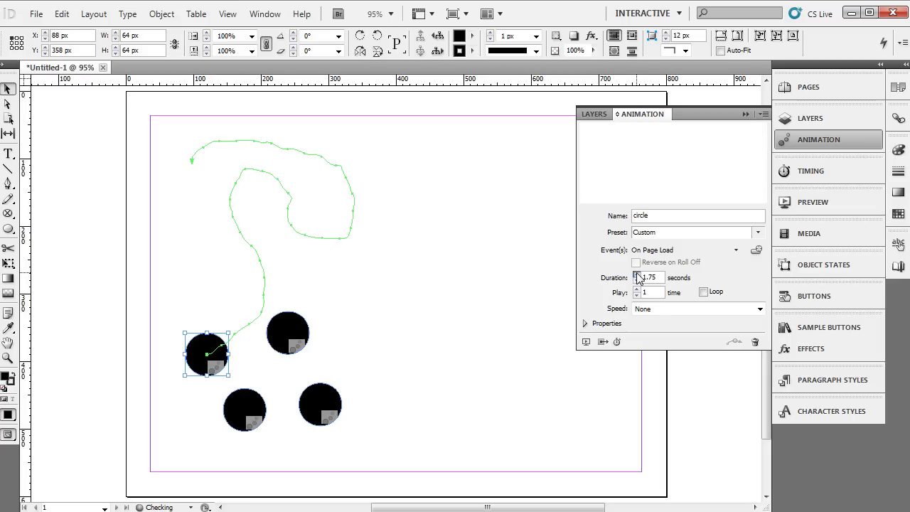
left_click(637, 274)
Replay all four circles' animation in the Preview panel, then close it.
left_click(788, 203)
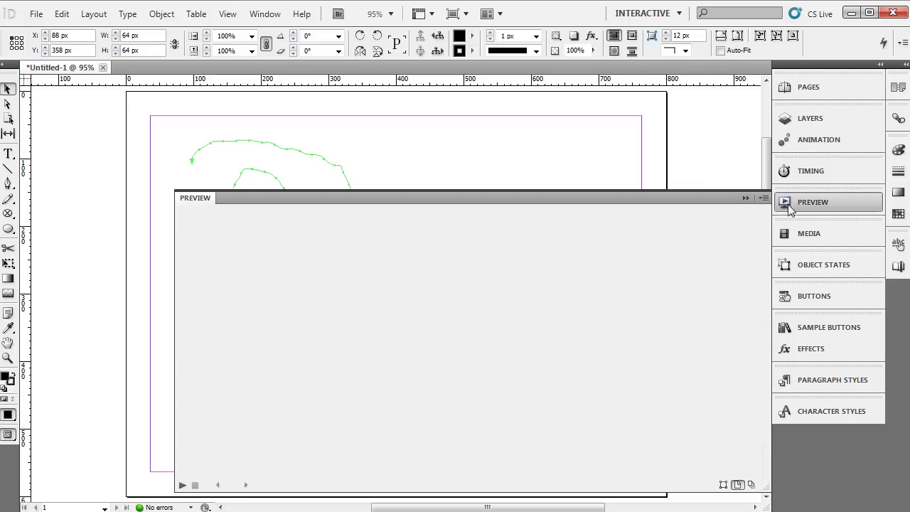
left_click(182, 486)
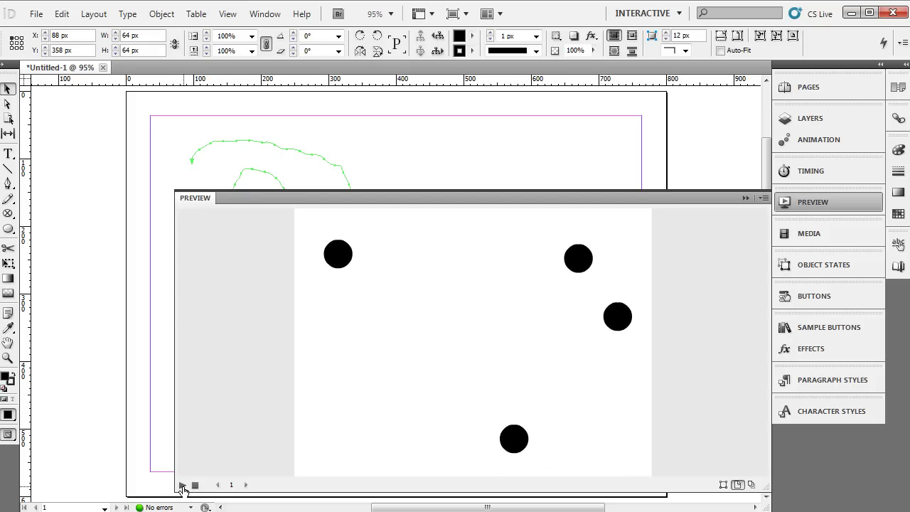
left_click(746, 199)
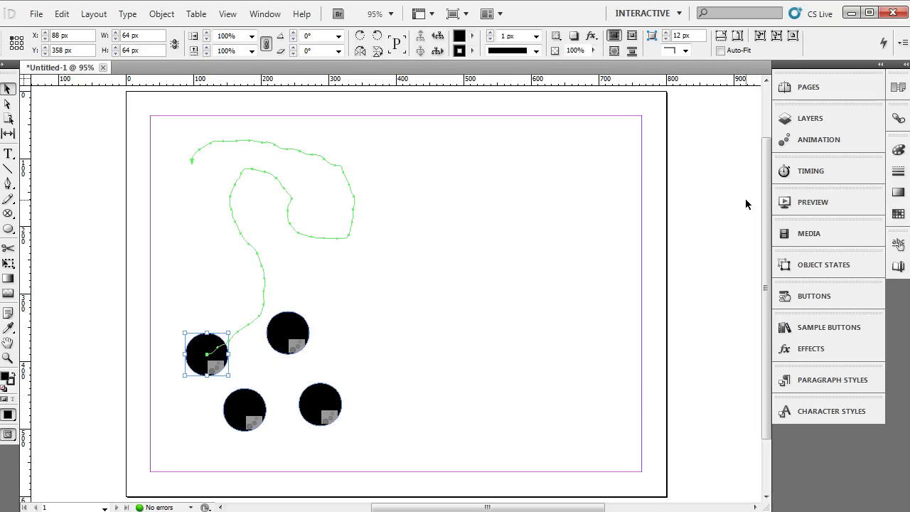
Check the circle's Animation settings, then bring up the File menu.
left_click(819, 143)
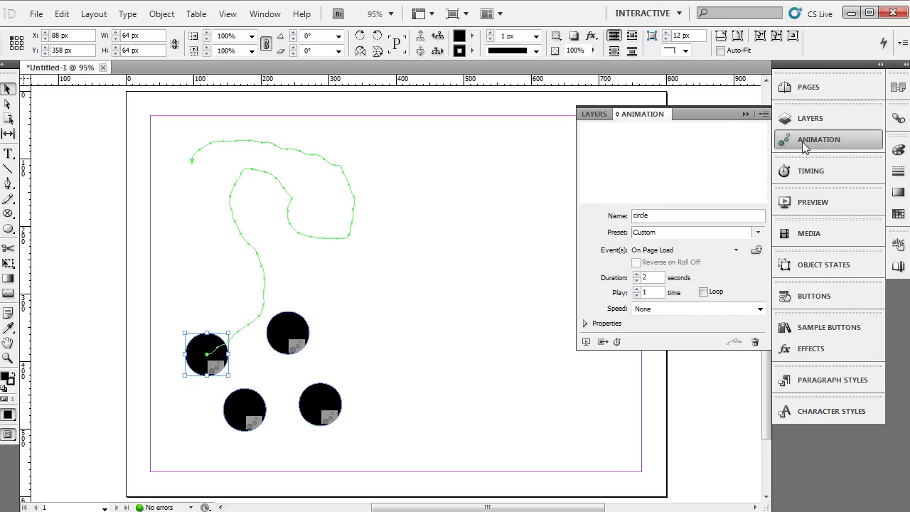
left_click(746, 115)
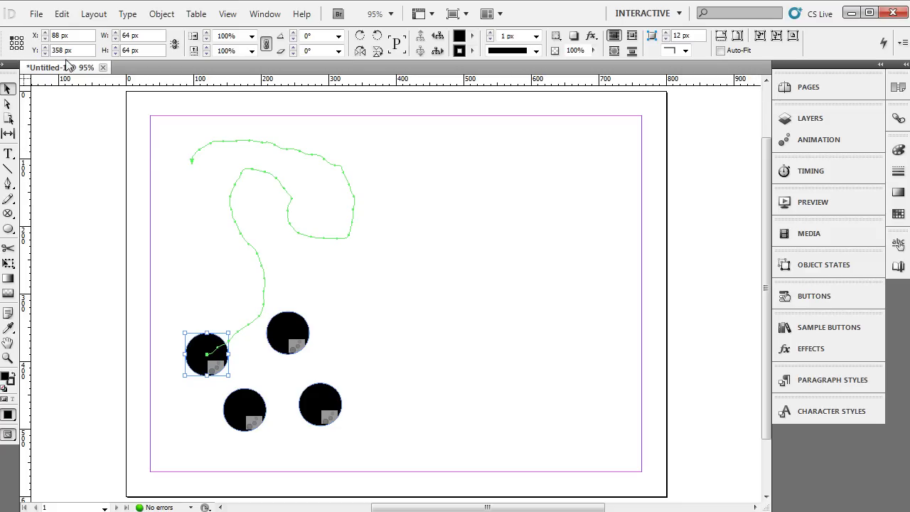
left_click(36, 13)
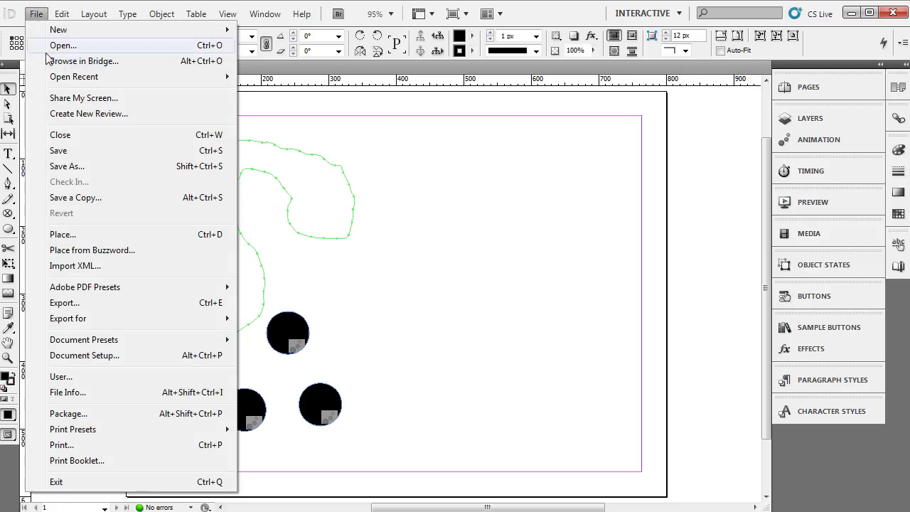
Start an export and create a new folder named 'animation' on the Desktop.
left_click(65, 306)
left_click_drag(446, 218, 190, 43)
left_click(167, 146)
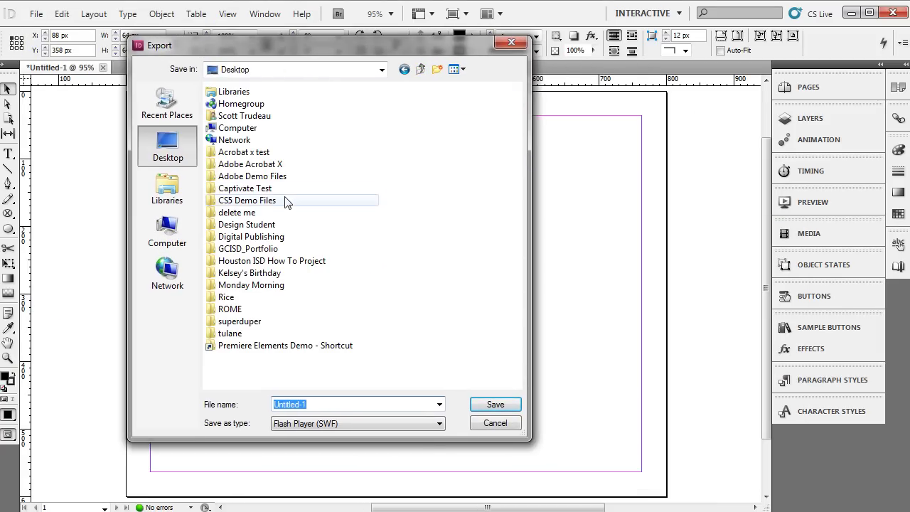
left_click(437, 69)
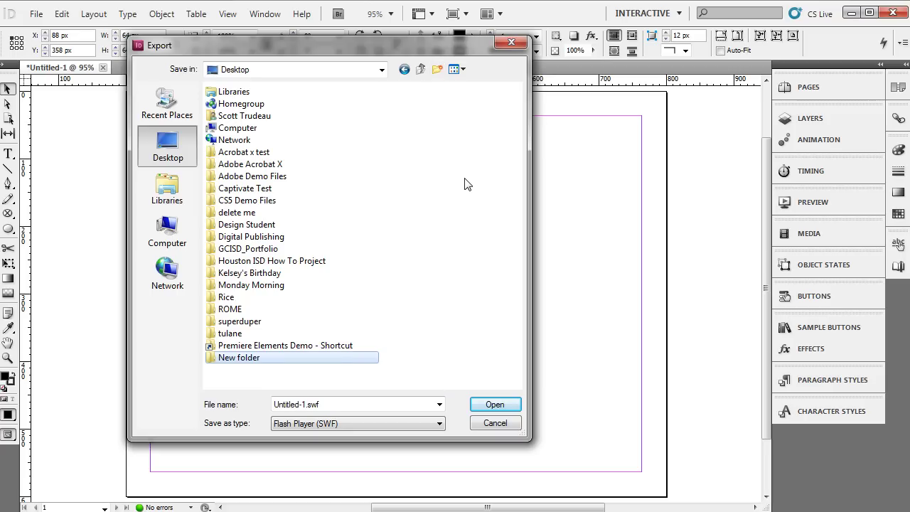
left_click(254, 363)
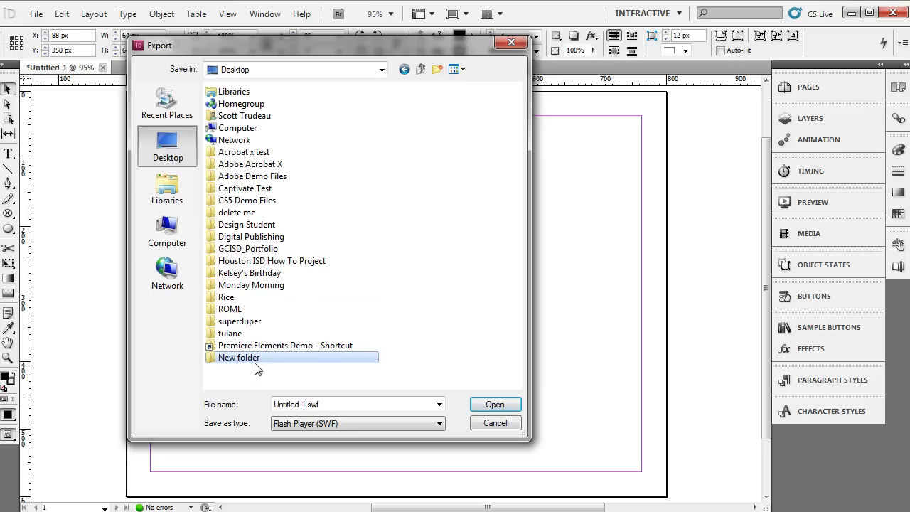
type("ai")
key("BackSpace")
type("imation")
key("Return")
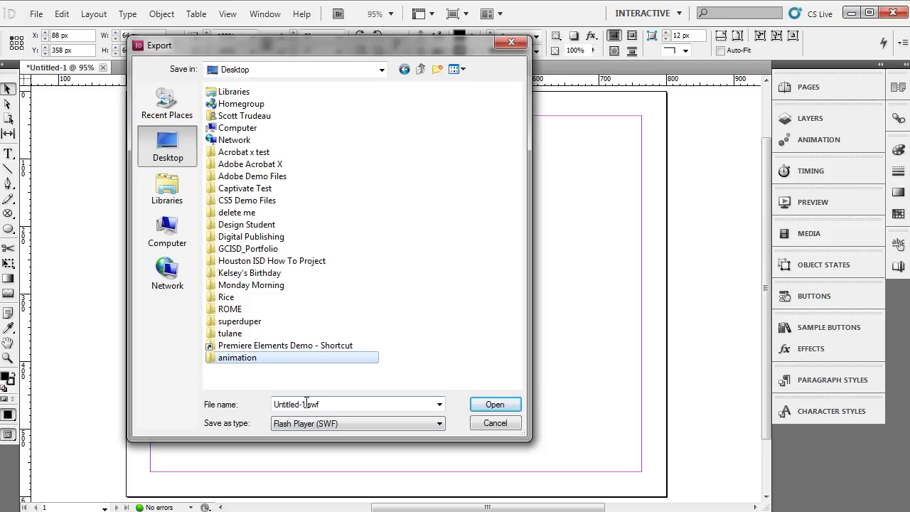
Inside the animation folder, name the file 'animation' with Flash Player (SWF) format.
left_click(306, 404)
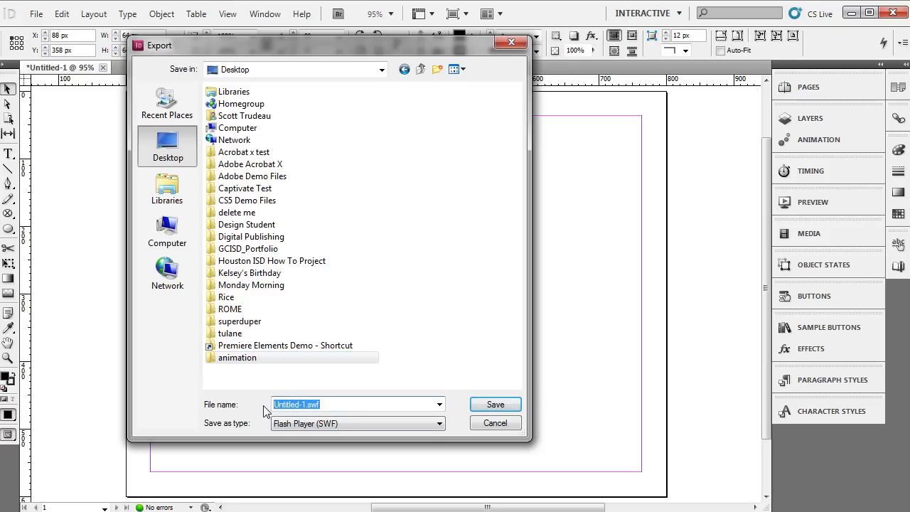
type("animation")
left_click(515, 406)
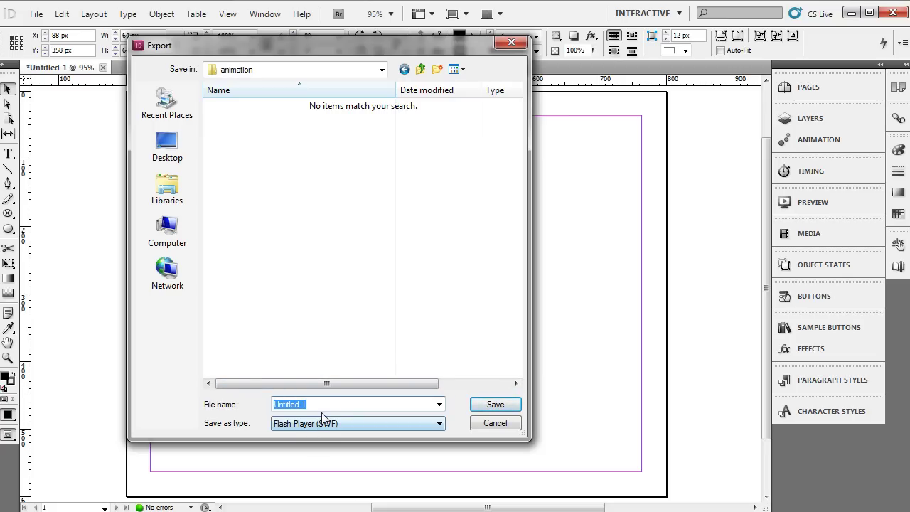
type("animation")
left_click(322, 425)
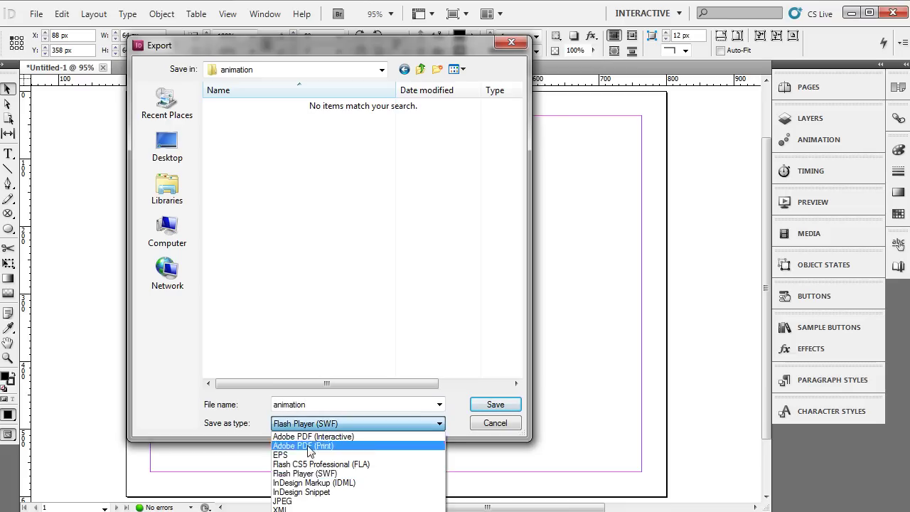
left_click(330, 475)
left_click(348, 425)
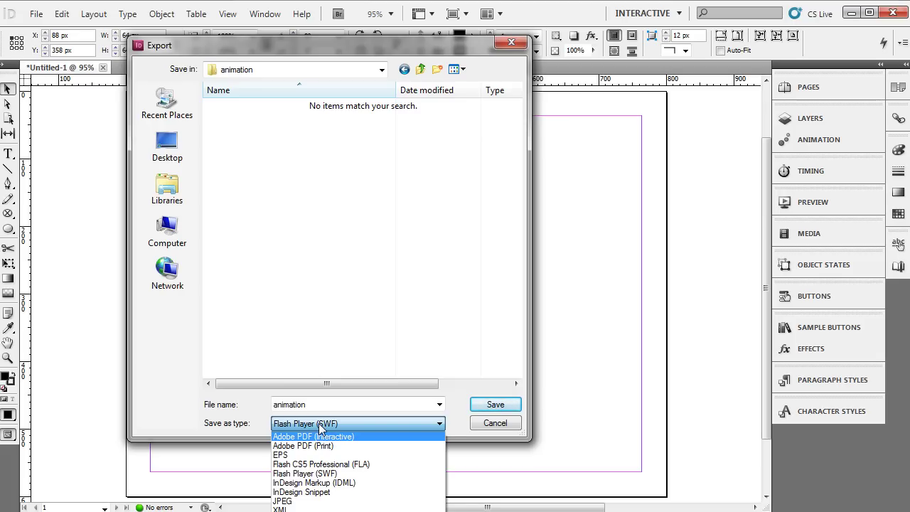
left_click(331, 475)
Save the 'animation' SWF export and set its size to fit 800 x 600.
left_click(495, 404)
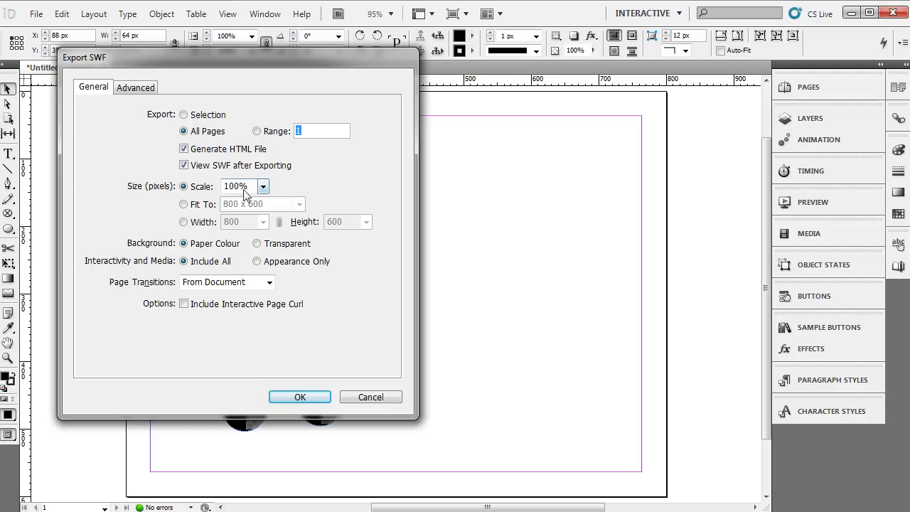
left_click(186, 205)
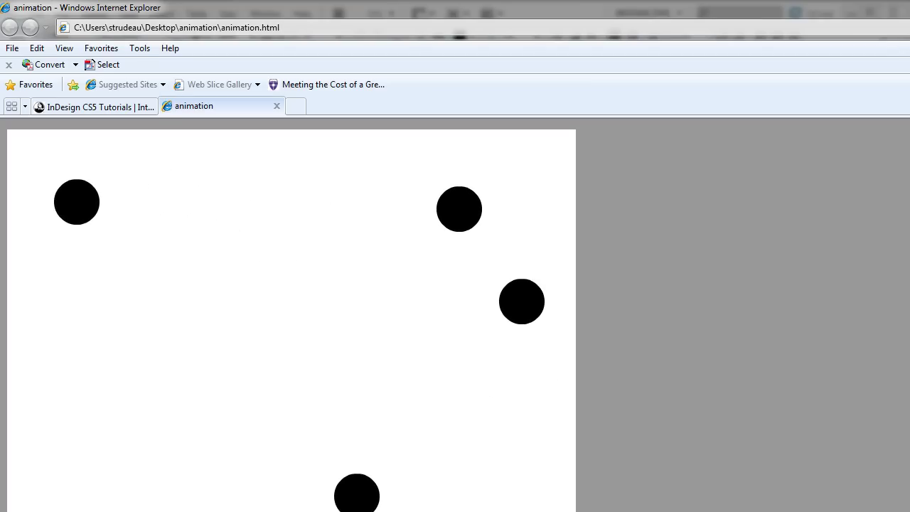
Close Internet Explorer to return to the InDesign document.
key("alt+F4")
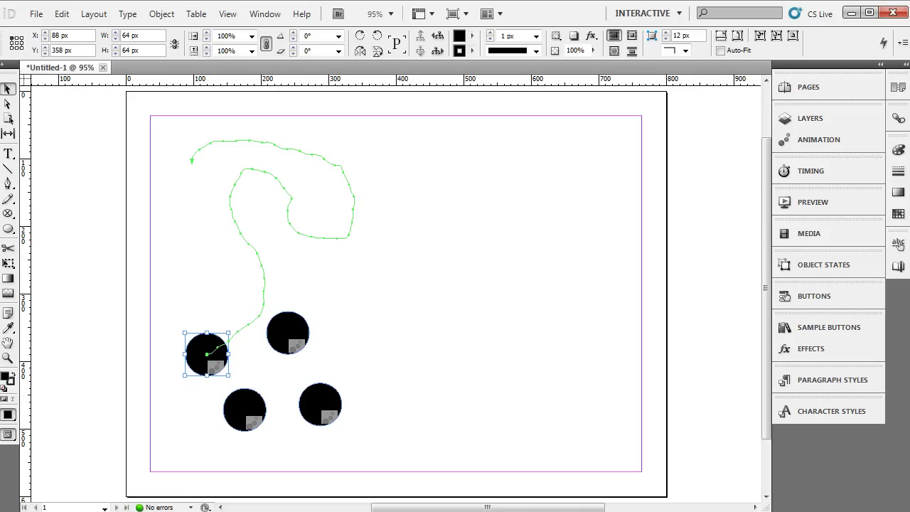
Open the Desktop's animation folder in Windows Explorer and review the exported HTML and SWF files.
key("super+e")
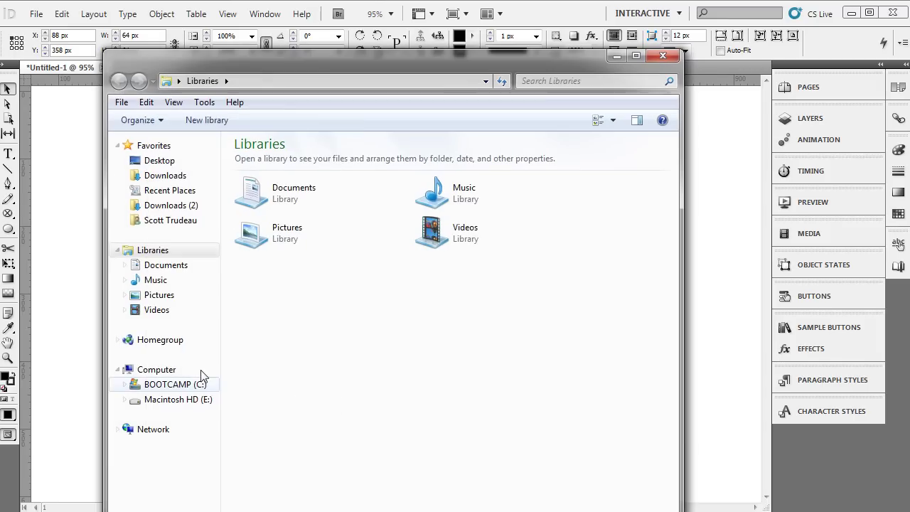
left_click(153, 162)
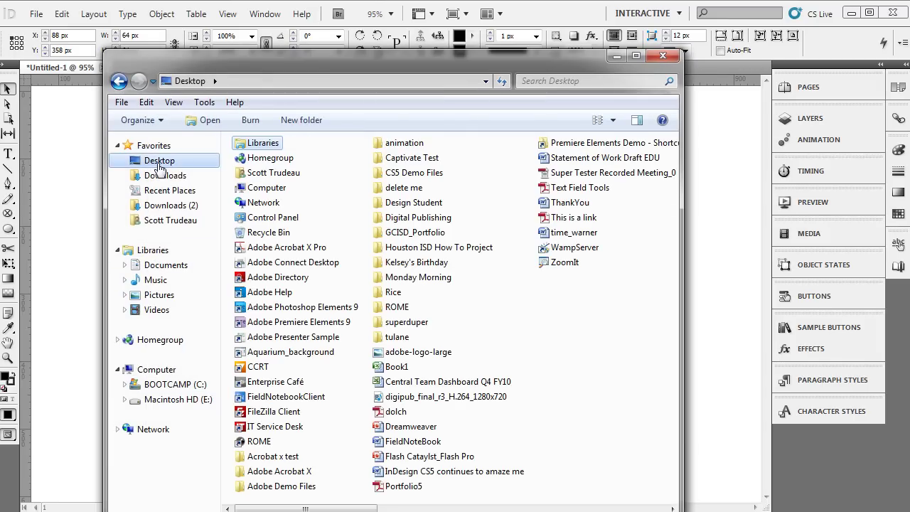
double_click(382, 145)
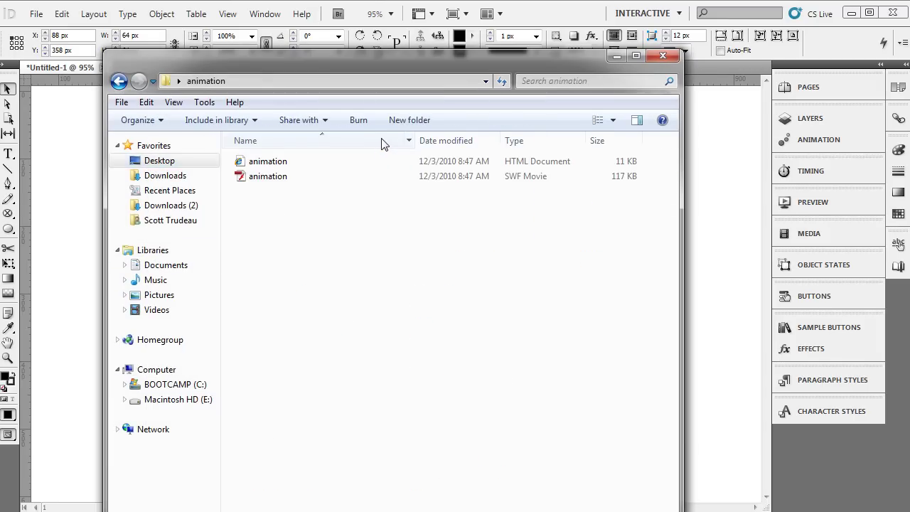
left_click(249, 177)
left_click(244, 163)
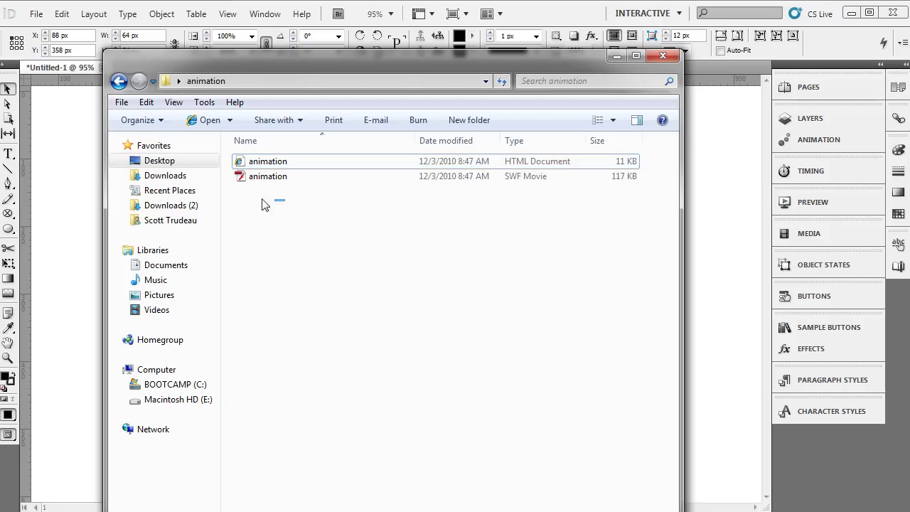
left_click_drag(263, 205, 242, 153)
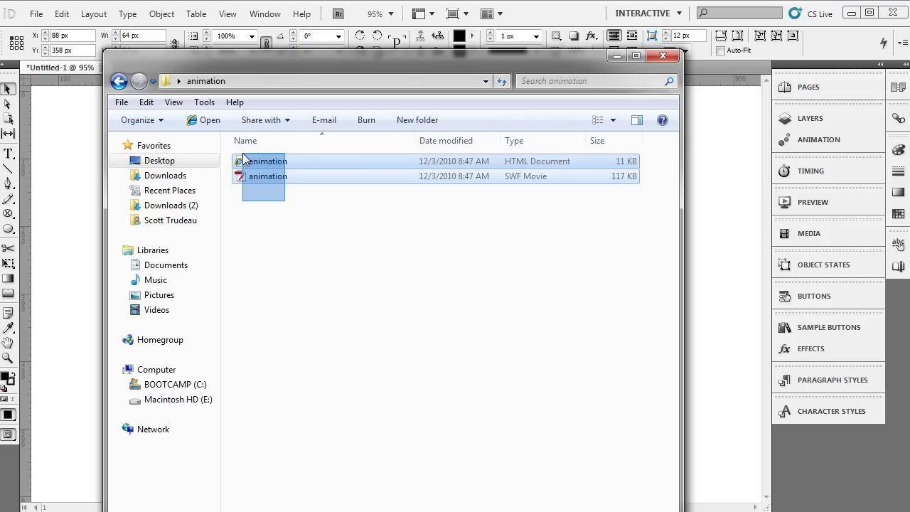
left_click(309, 235)
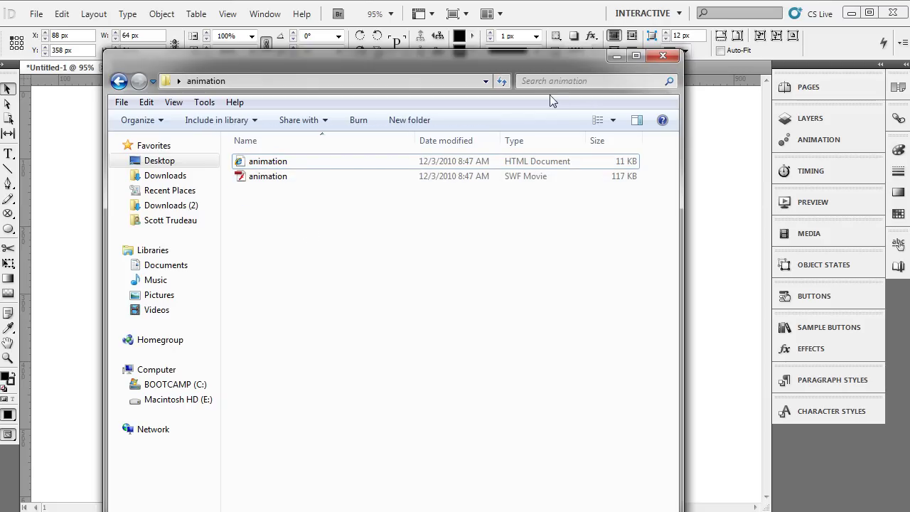
left_click_drag(527, 63, 509, 34)
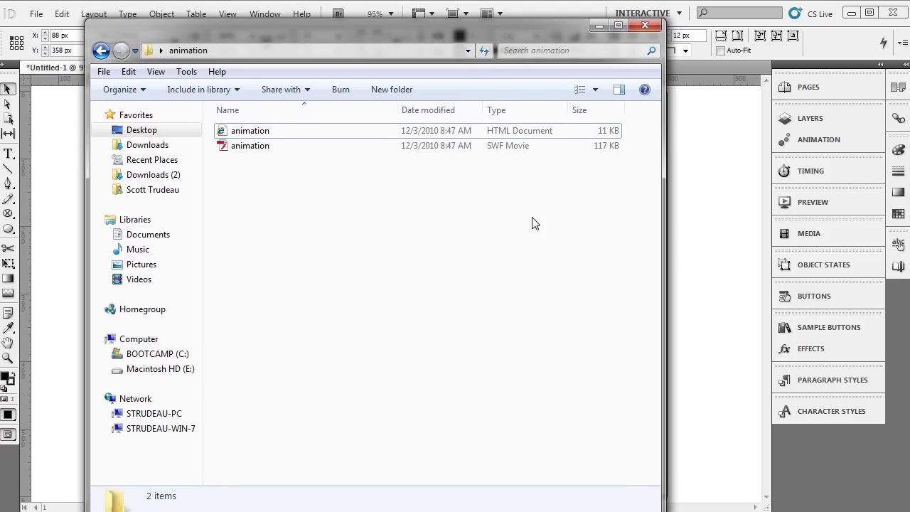